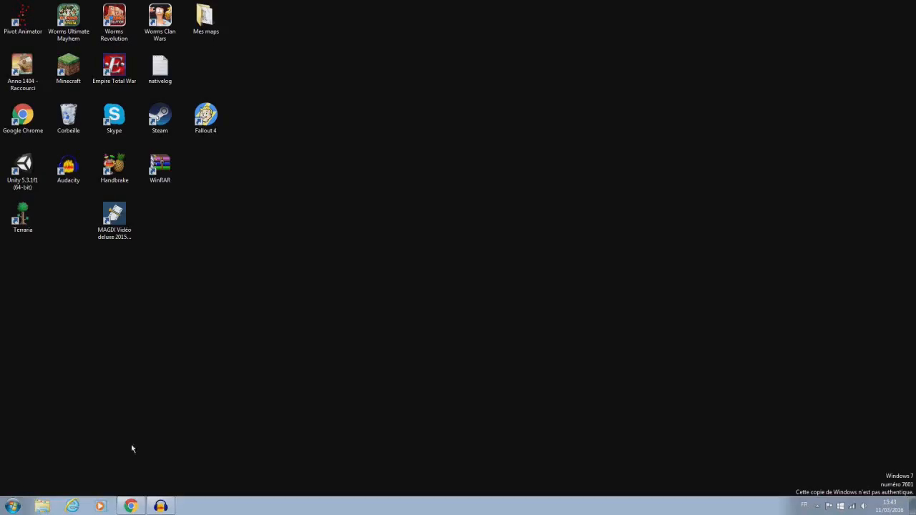
Open the Pivot Animator download page in the browser and review the 4.1.10 stable and 4.2.4 beta entries
{"action": "left_click", "coordinate": [130, 507]}
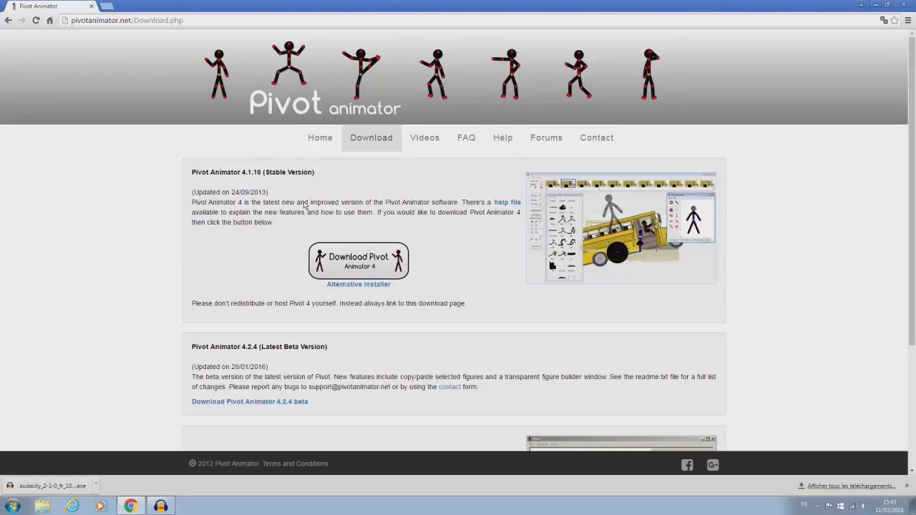
{"action": "left_click_drag", "start_coordinate": [241, 177], "coordinate": [335, 184]}
{"action": "left_click", "coordinate": [335, 184]}
{"action": "left_click_drag", "start_coordinate": [266, 348], "coordinate": [260, 349]}
{"action": "left_click_drag", "start_coordinate": [324, 350], "coordinate": [270, 348]}
{"action": "left_click", "coordinate": [267, 349]}
Minimize the browser, launch WinRAR from the desktop and dismiss its trial-period notice
{"action": "left_click", "coordinate": [135, 508]}
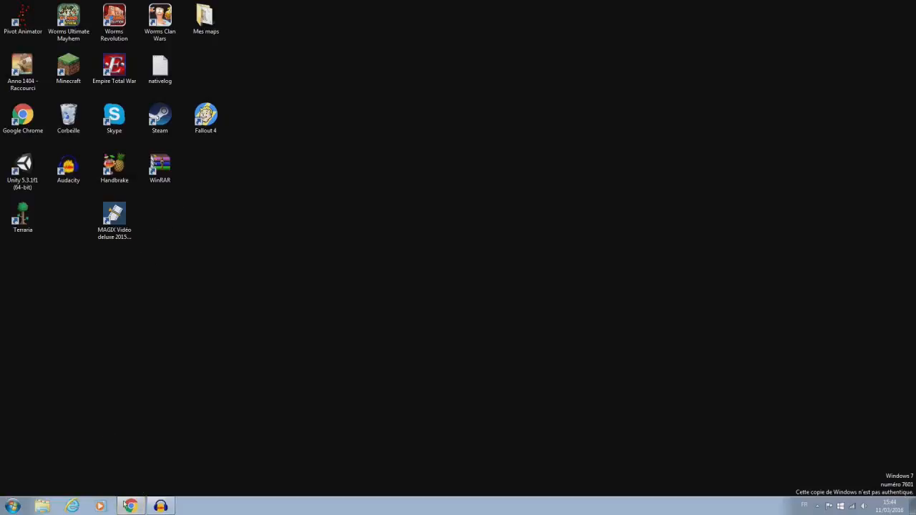
{"action": "left_click", "coordinate": [131, 506]}
{"action": "left_click", "coordinate": [130, 506]}
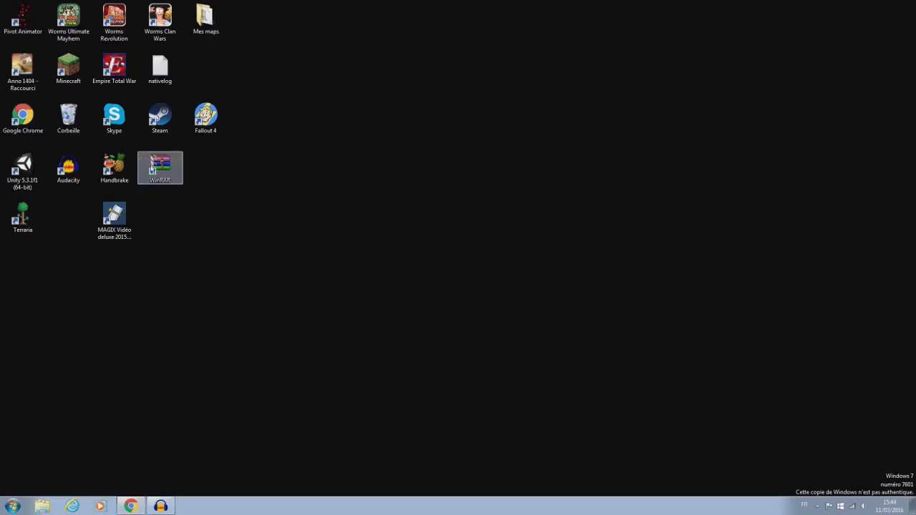
{"action": "double_click", "coordinate": [152, 169]}
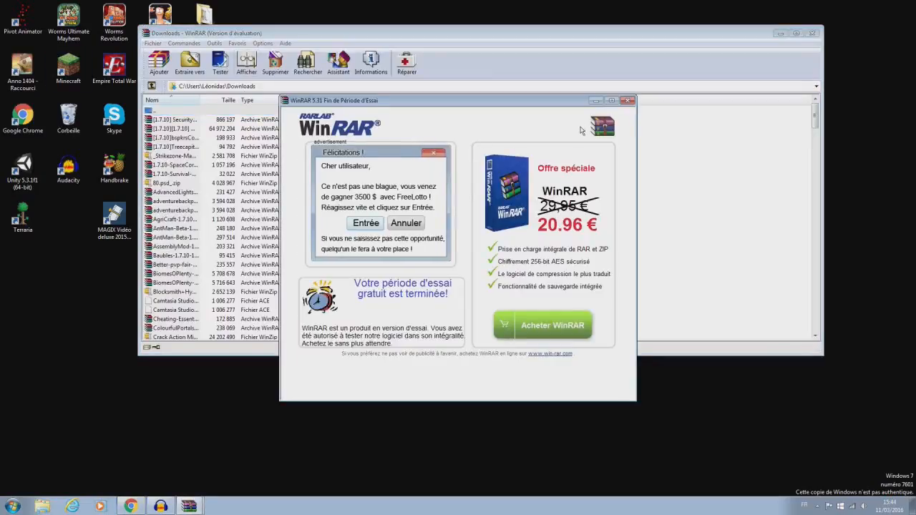
{"action": "left_click", "coordinate": [628, 101]}
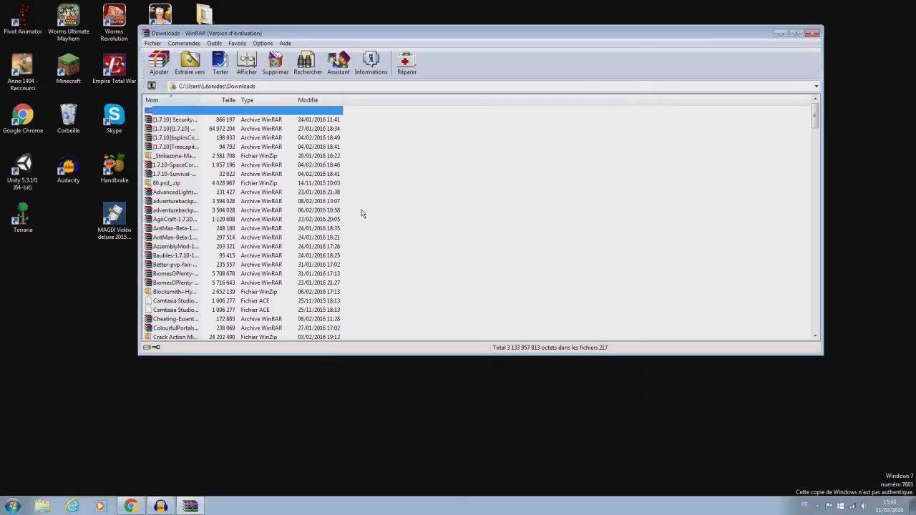
Return to the browser and look through the versions offered on the Pivot Animator download page
{"action": "left_click", "coordinate": [164, 507]}
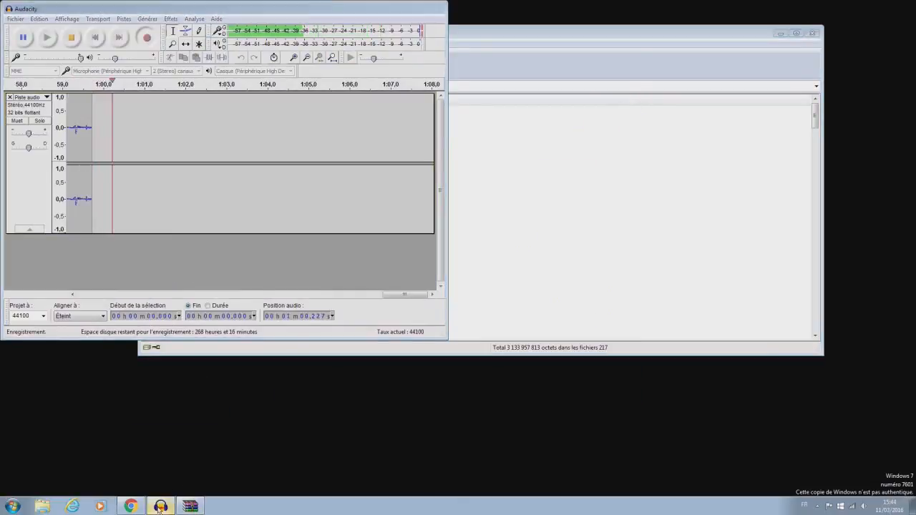
{"action": "left_click", "coordinate": [164, 507]}
{"action": "left_click", "coordinate": [140, 507]}
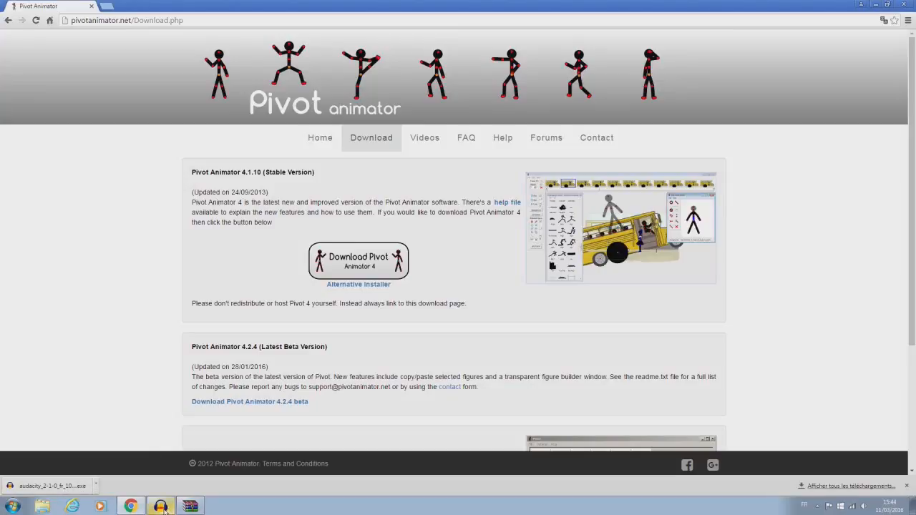
{"action": "left_click", "coordinate": [190, 506]}
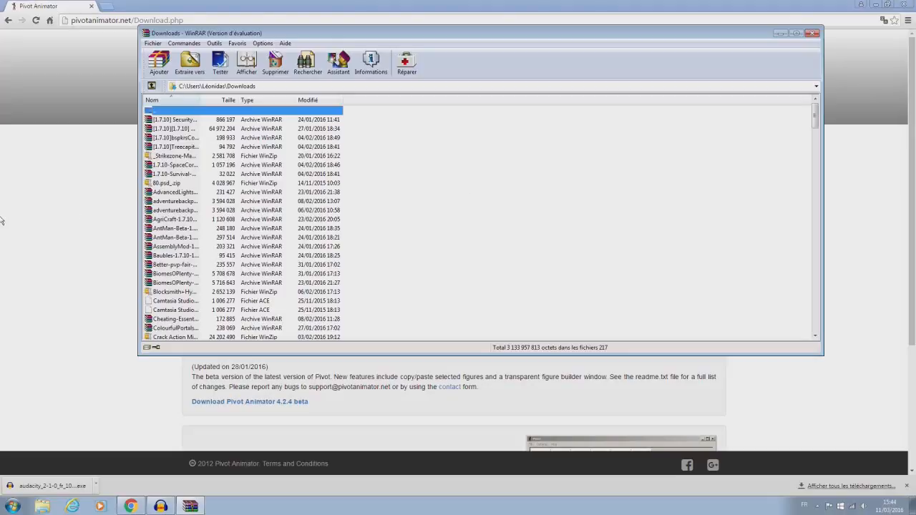
{"action": "left_click", "coordinate": [52, 225]}
{"action": "scroll", "coordinate": [530, 211], "scroll_direction": "down", "scroll_amount": 2}
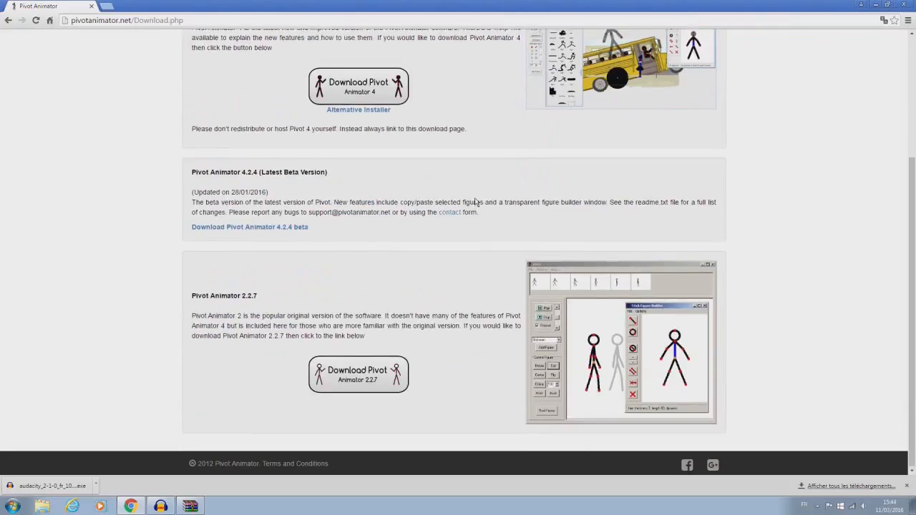
{"action": "scroll", "coordinate": [237, 74], "scroll_direction": "up", "scroll_amount": 3}
{"action": "scroll", "coordinate": [237, 74], "scroll_direction": "down", "scroll_amount": 1}
{"action": "scroll", "coordinate": [237, 74], "scroll_direction": "up", "scroll_amount": 1}
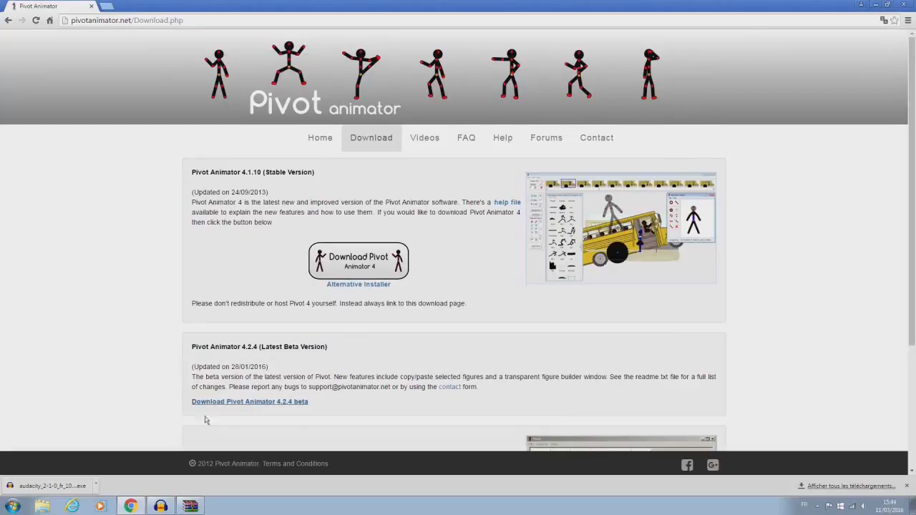
Close WinRAR and minimize the browser to get back to the desktop
{"action": "left_click", "coordinate": [189, 506]}
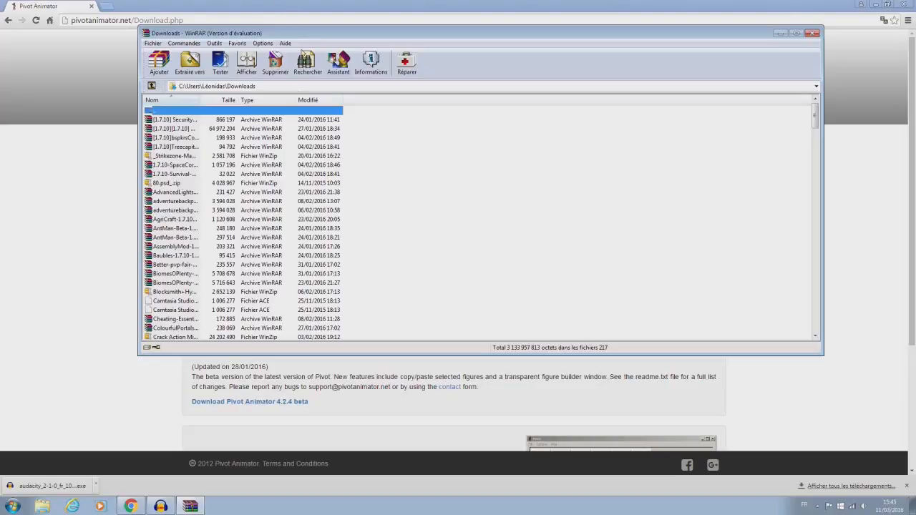
{"action": "left_click", "coordinate": [813, 33]}
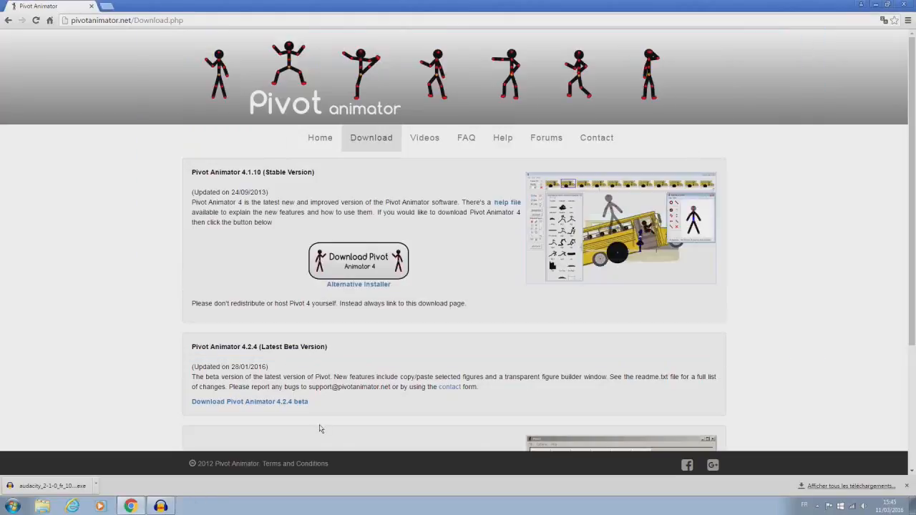
{"action": "left_click", "coordinate": [130, 506]}
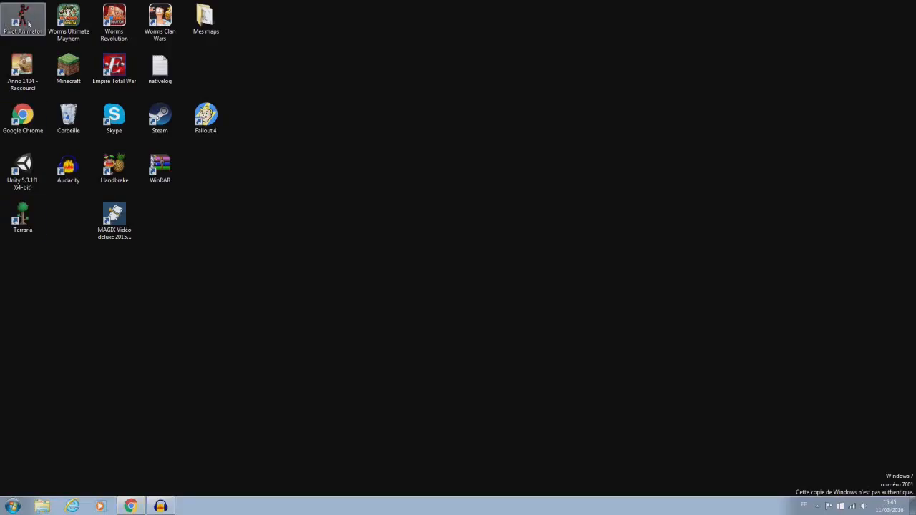
Examine the file details in the Pivot Animator desktop shortcut's properties, then leave the shortcut in its original place
{"action": "left_click_drag", "start_coordinate": [23, 16], "coordinate": [219, 213]}
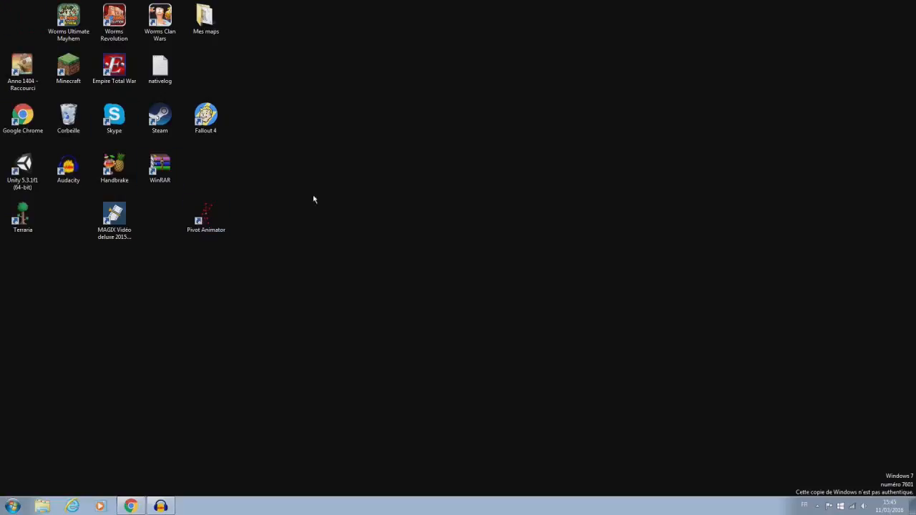
{"action": "right_click", "coordinate": [210, 221]}
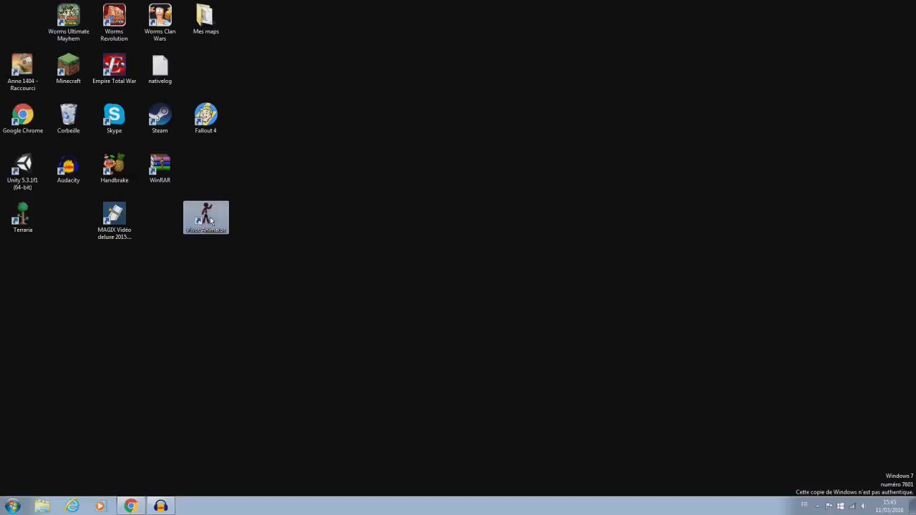
{"action": "left_click", "coordinate": [243, 388]}
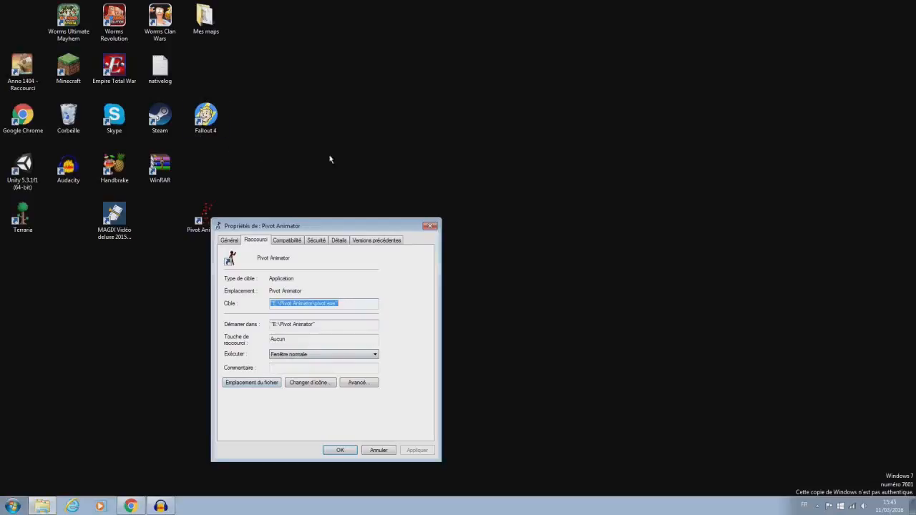
{"action": "left_click", "coordinate": [340, 242]}
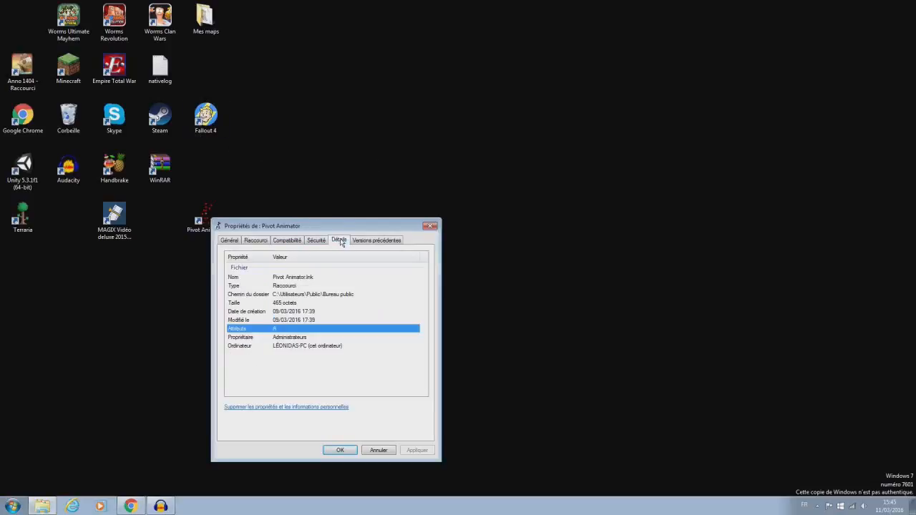
{"action": "left_click", "coordinate": [283, 304]}
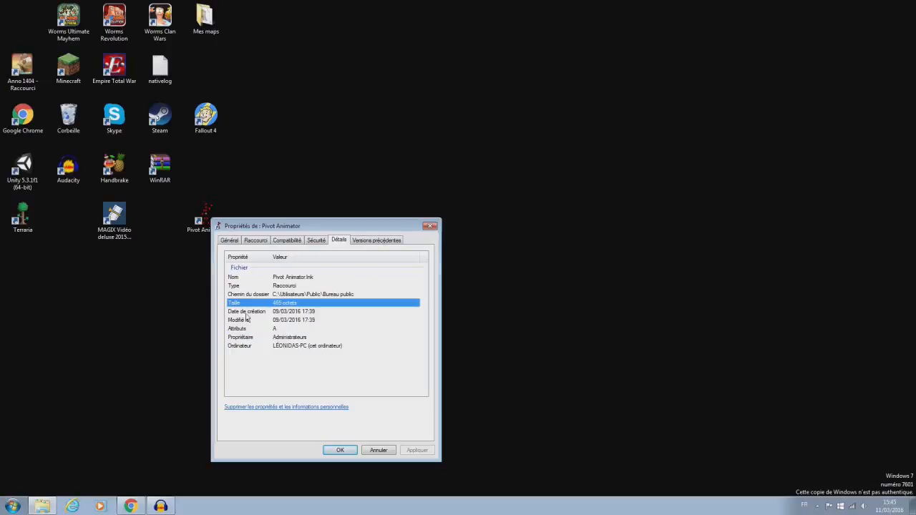
{"action": "left_click", "coordinate": [12, 506]}
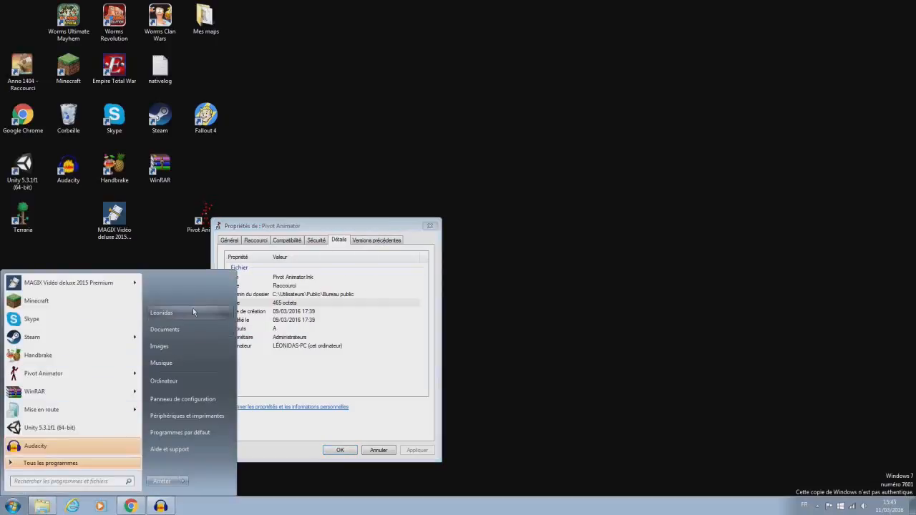
{"action": "left_click", "coordinate": [473, 247]}
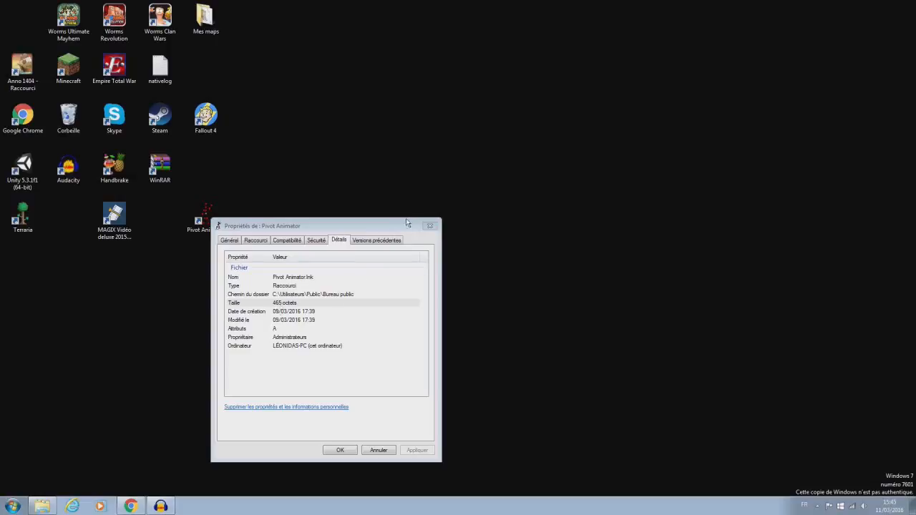
{"action": "left_click", "coordinate": [429, 226]}
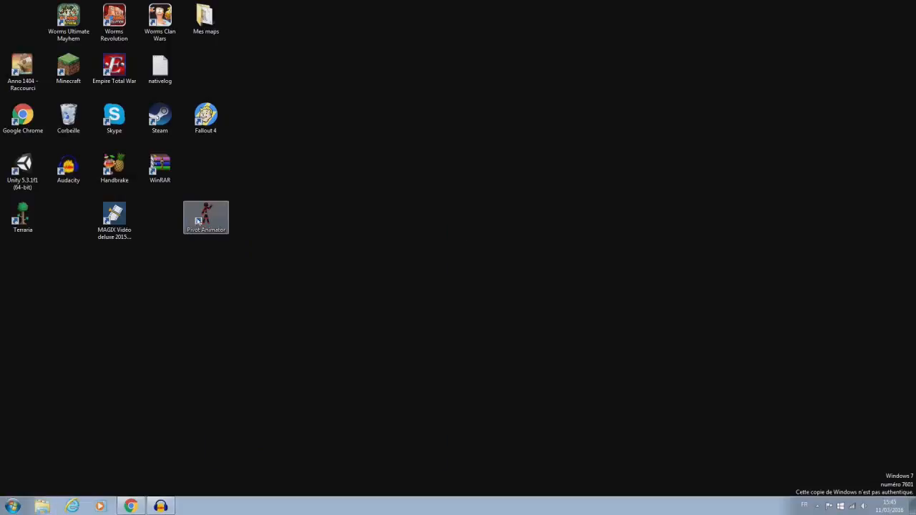
{"action": "left_click_drag", "start_coordinate": [204, 218], "coordinate": [15, 22]}
{"action": "left_click", "coordinate": [235, 449]}
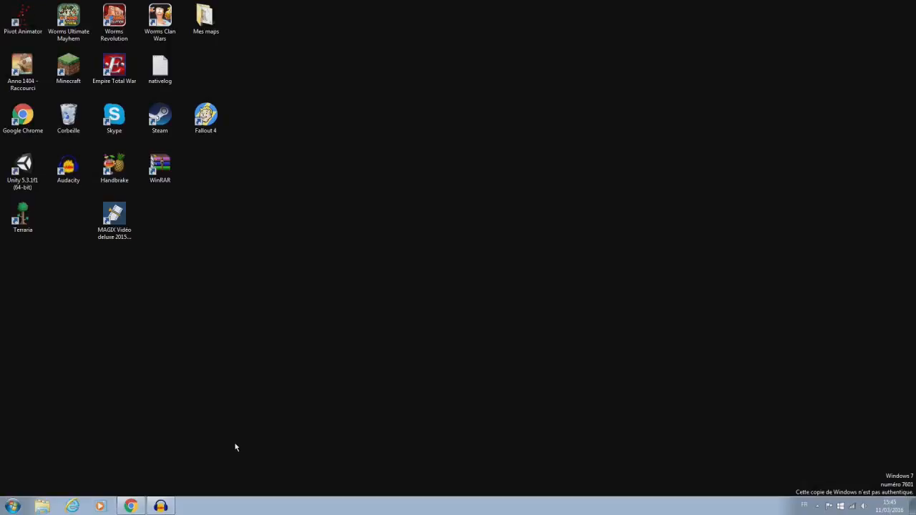
Launch Pivot Animator from its desktop shortcut and maximize the window
{"action": "double_click", "coordinate": [23, 15]}
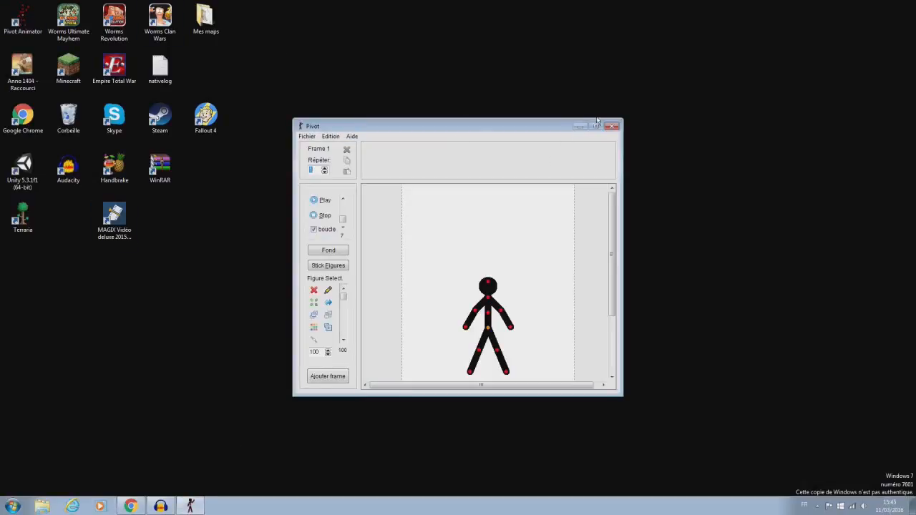
{"action": "left_click", "coordinate": [596, 126]}
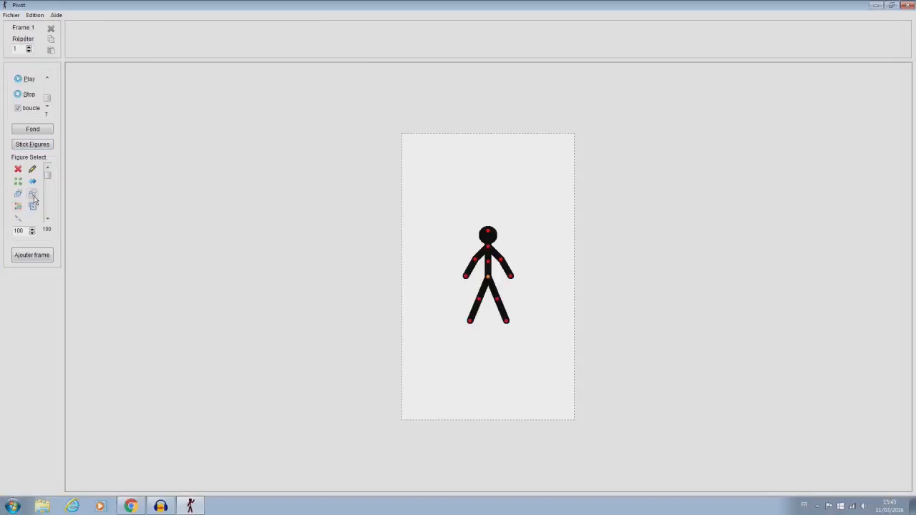
{"action": "mouse_move", "coordinate": [49, 179]}
{"action": "left_mouse_down"}
{"action": "mouse_move", "coordinate": [49, 215]}
{"action": "mouse_move", "coordinate": [48, 174]}
{"action": "left_mouse_up"}
Open the animation options and review the dimensions, onion skin and language settings
{"action": "left_click", "coordinate": [11, 15]}
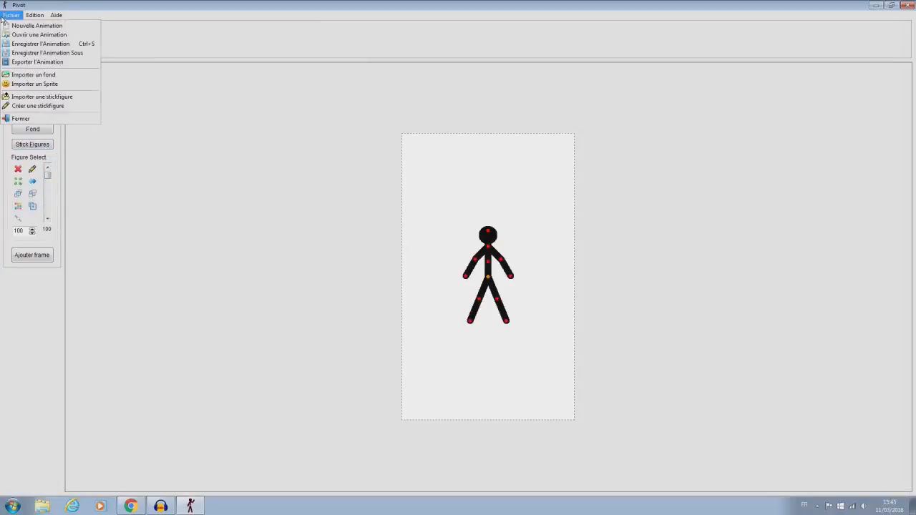
{"action": "mouse_move", "coordinate": [38, 16]}
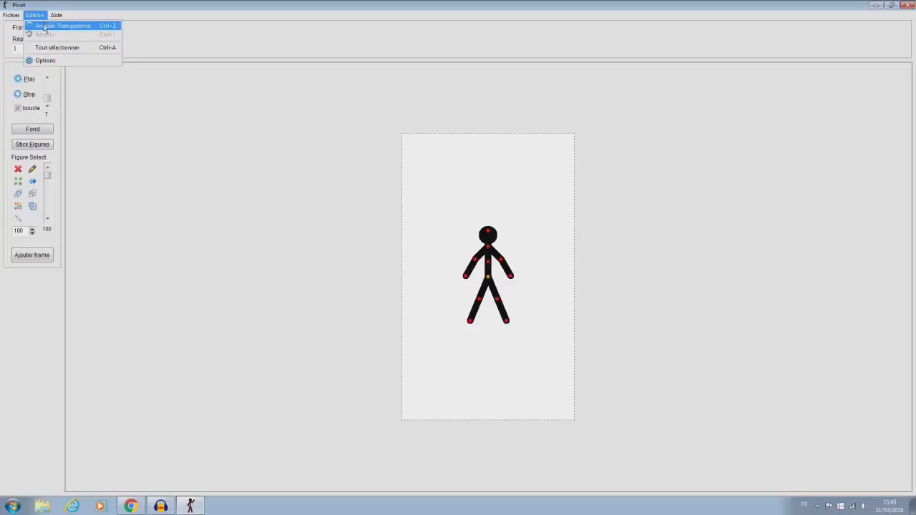
{"action": "left_click", "coordinate": [45, 60]}
{"action": "left_click_drag", "start_coordinate": [476, 196], "coordinate": [262, 156]}
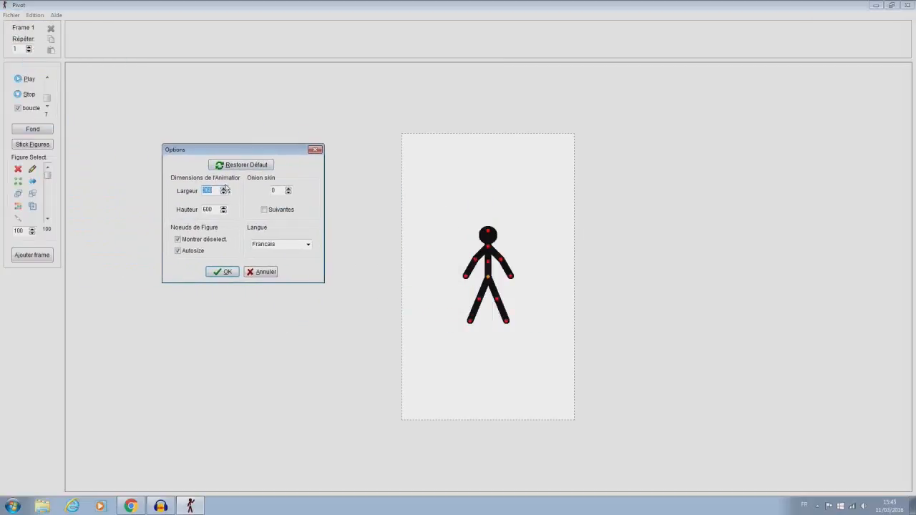
{"action": "left_click", "coordinate": [219, 191]}
{"action": "left_click", "coordinate": [216, 210]}
{"action": "left_click", "coordinate": [280, 192]}
{"action": "left_click", "coordinate": [308, 247]}
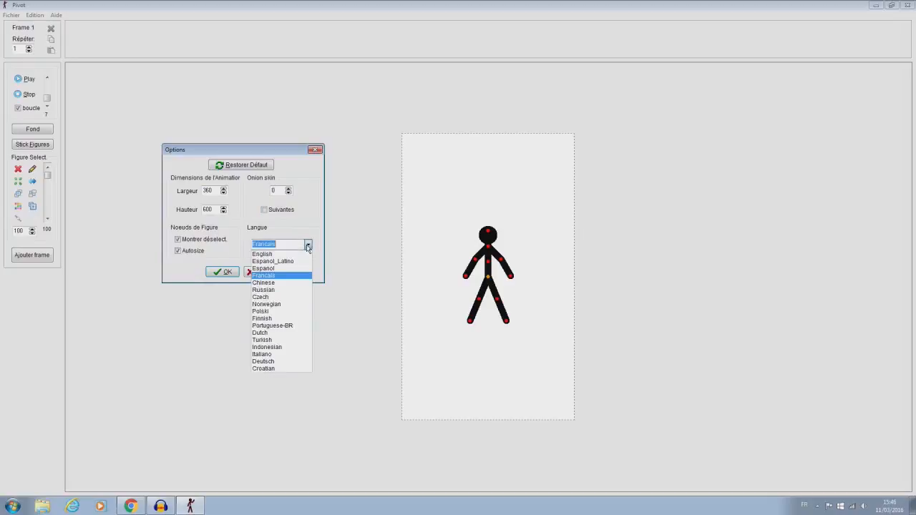
{"action": "left_click", "coordinate": [308, 246]}
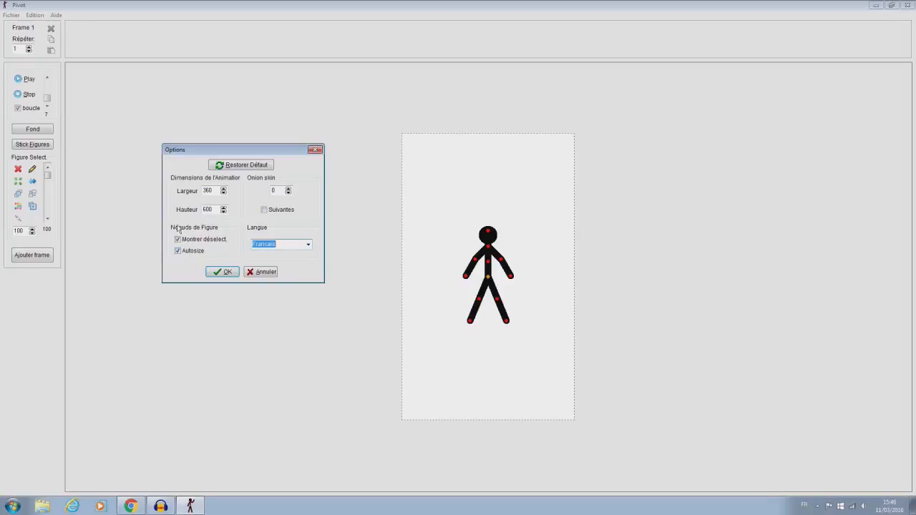
Change the animation's width and height to a wide 16:9 landscape canvas and apply the options
{"action": "double_click", "coordinate": [211, 192]}
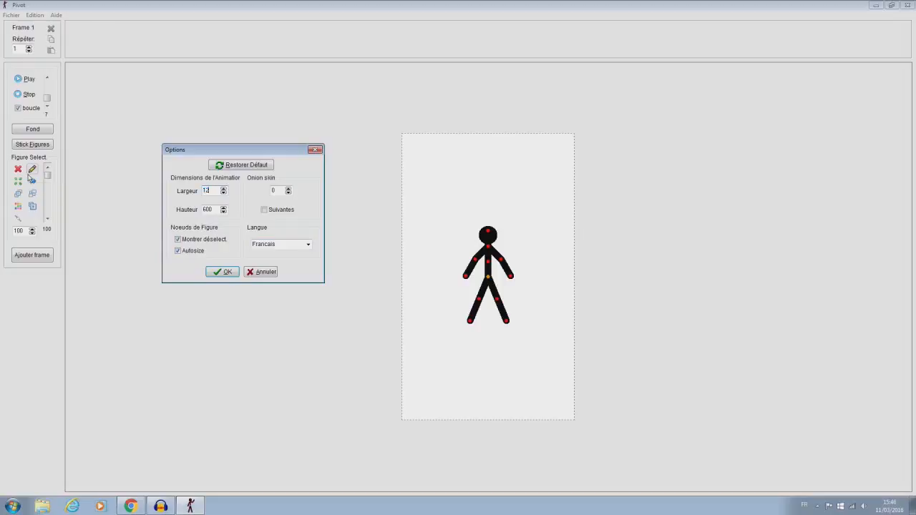
{"action": "double_click", "coordinate": [212, 210]}
{"action": "left_click", "coordinate": [221, 273]}
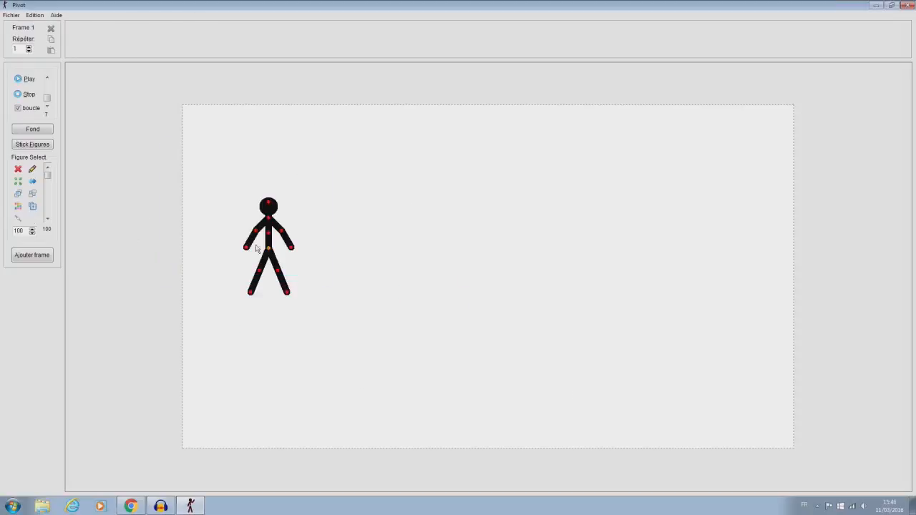
Move the stick figure to the middle of the canvas and slightly adjust its arm and upper body
{"action": "left_click_drag", "start_coordinate": [270, 253], "coordinate": [481, 266]}
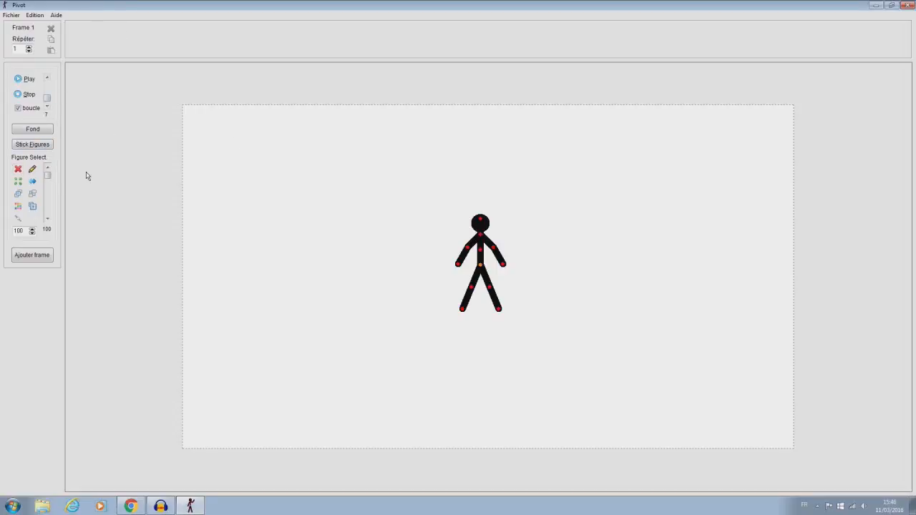
{"action": "mouse_move", "coordinate": [459, 268]}
{"action": "left_mouse_down"}
{"action": "mouse_move", "coordinate": [466, 239]}
{"action": "mouse_move", "coordinate": [454, 263]}
{"action": "mouse_move", "coordinate": [463, 266]}
{"action": "left_mouse_up"}
{"action": "mouse_move", "coordinate": [479, 235]}
{"action": "left_mouse_down"}
{"action": "mouse_move", "coordinate": [477, 278]}
{"action": "mouse_move", "coordinate": [473, 212]}
{"action": "mouse_move", "coordinate": [478, 218]}
{"action": "left_mouse_up"}
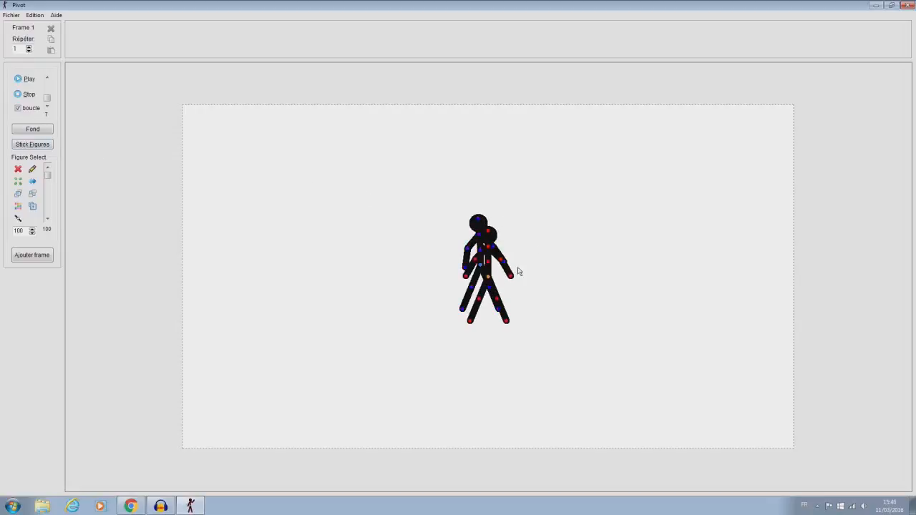
Add a second stick figure, and delete the original one after moving it to the new figure's left
{"action": "left_click_drag", "start_coordinate": [481, 268], "coordinate": [362, 278]}
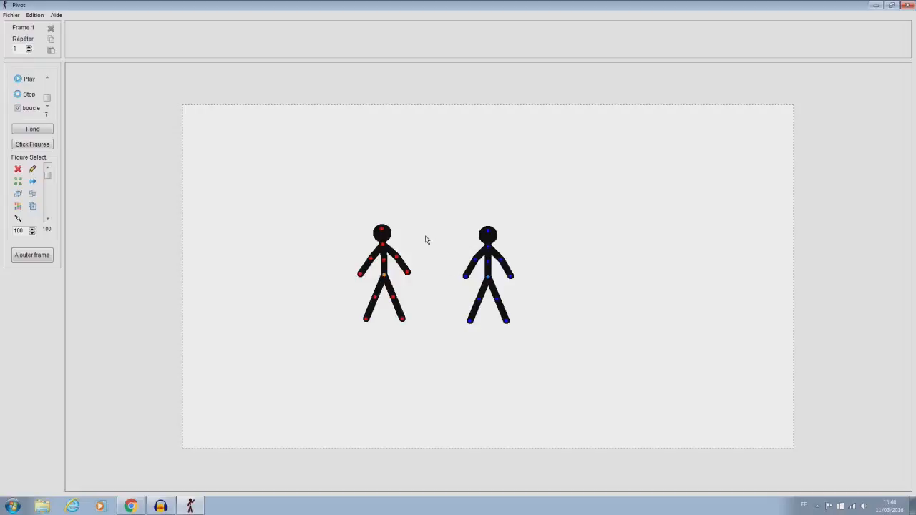
{"action": "mouse_move", "coordinate": [385, 248]}
{"action": "left_mouse_down"}
{"action": "mouse_move", "coordinate": [329, 272]}
{"action": "mouse_move", "coordinate": [384, 243]}
{"action": "left_mouse_up"}
{"action": "left_click", "coordinate": [18, 169]}
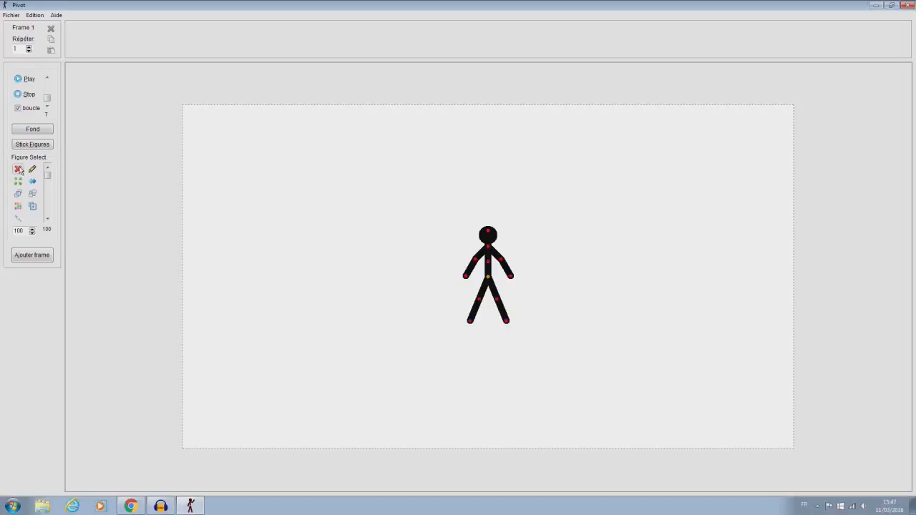
Move the stick figure around and past the canvas's upper-left corner, and recentre it on the canvas
{"action": "mouse_move", "coordinate": [489, 280]}
{"action": "left_mouse_down"}
{"action": "mouse_move", "coordinate": [444, 275]}
{"action": "mouse_move", "coordinate": [492, 274]}
{"action": "left_mouse_up"}
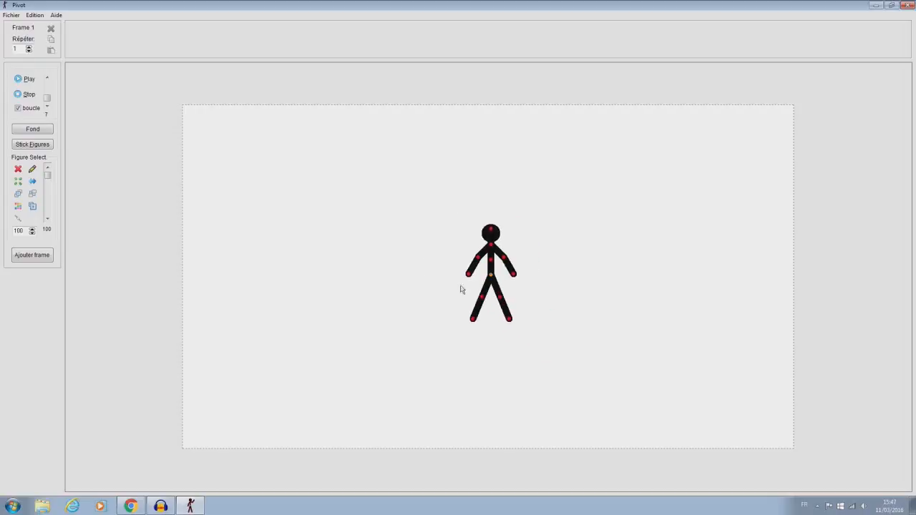
{"action": "left_click", "coordinate": [21, 183]}
{"action": "left_click_drag", "start_coordinate": [489, 276], "coordinate": [172, 132]}
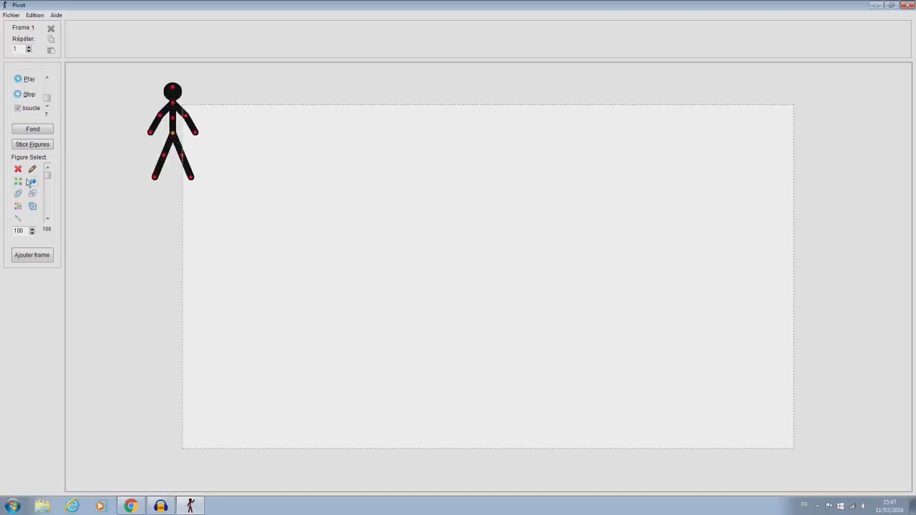
{"action": "left_click", "coordinate": [19, 182]}
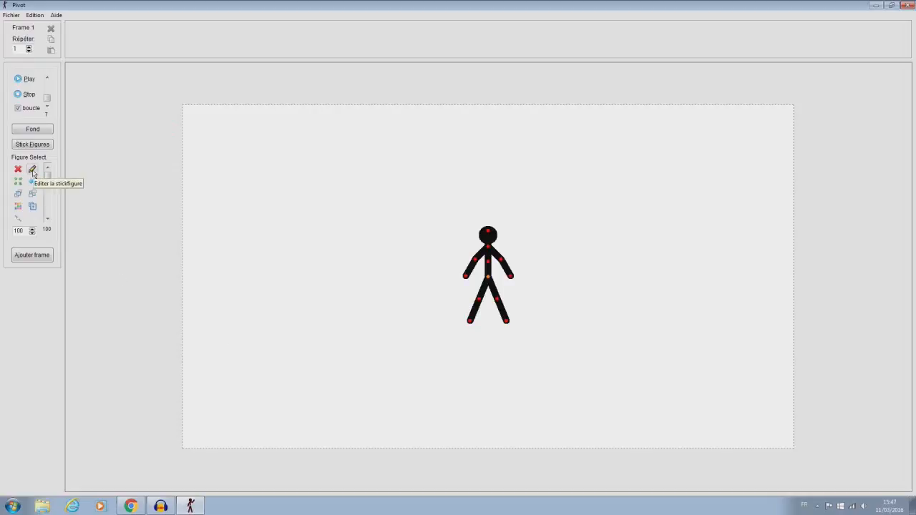
Open the stick figure in the edit window, select its head to examine the segment tools, and close the window
{"action": "left_click", "coordinate": [32, 170]}
{"action": "left_click", "coordinate": [477, 222]}
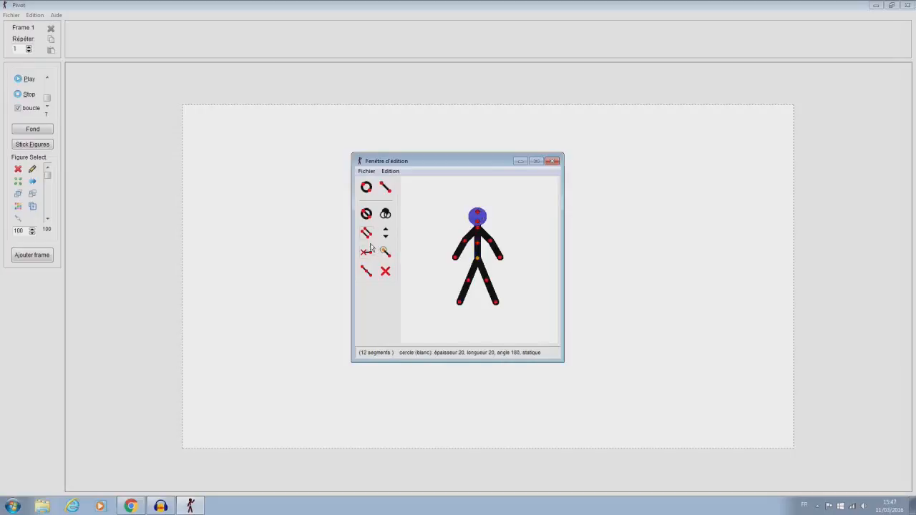
{"action": "left_click", "coordinate": [517, 212]}
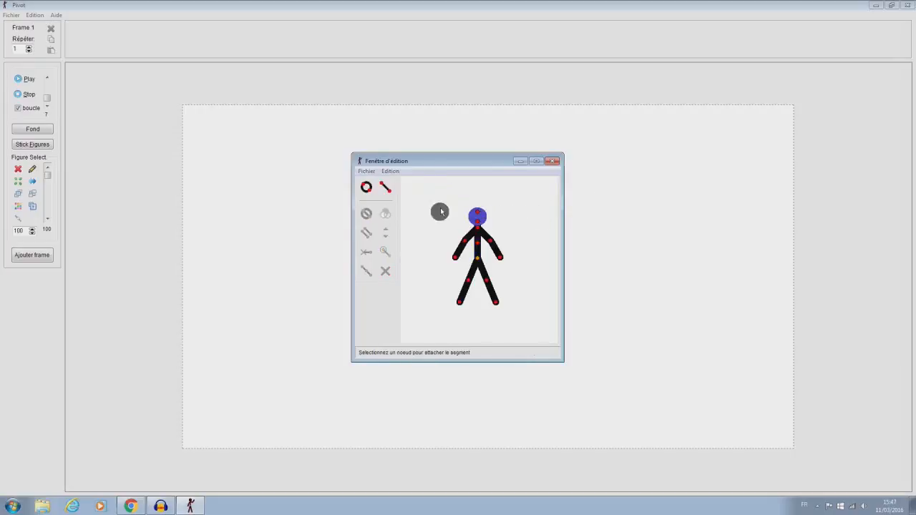
{"action": "left_click", "coordinate": [478, 215]}
{"action": "left_click", "coordinate": [552, 161]}
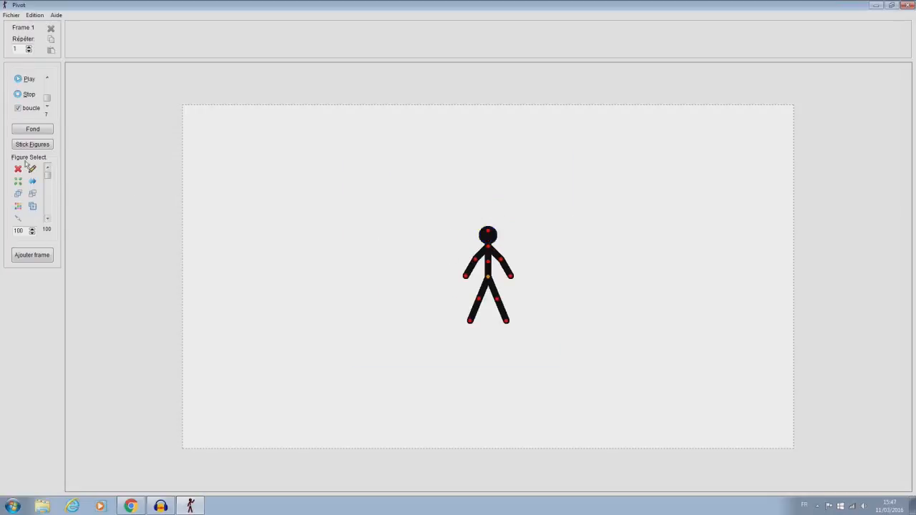
Raise the figure's left-hand arm, flip the figure horizontally several times, and return the arm to its lowered pose
{"action": "left_click", "coordinate": [33, 185]}
{"action": "left_click_drag", "start_coordinate": [466, 275], "coordinate": [460, 247]}
{"action": "left_click", "coordinate": [33, 184]}
{"action": "left_click", "coordinate": [33, 183]}
{"action": "left_click", "coordinate": [33, 184]}
{"action": "left_click", "coordinate": [33, 184]}
{"action": "left_click_drag", "start_coordinate": [460, 247], "coordinate": [467, 276]}
Colour a second stick figure beside the original light yellow, and move it with one leg bent to overlap the black figure
{"action": "left_click_drag", "start_coordinate": [489, 281], "coordinate": [424, 281]}
{"action": "left_click", "coordinate": [18, 205]}
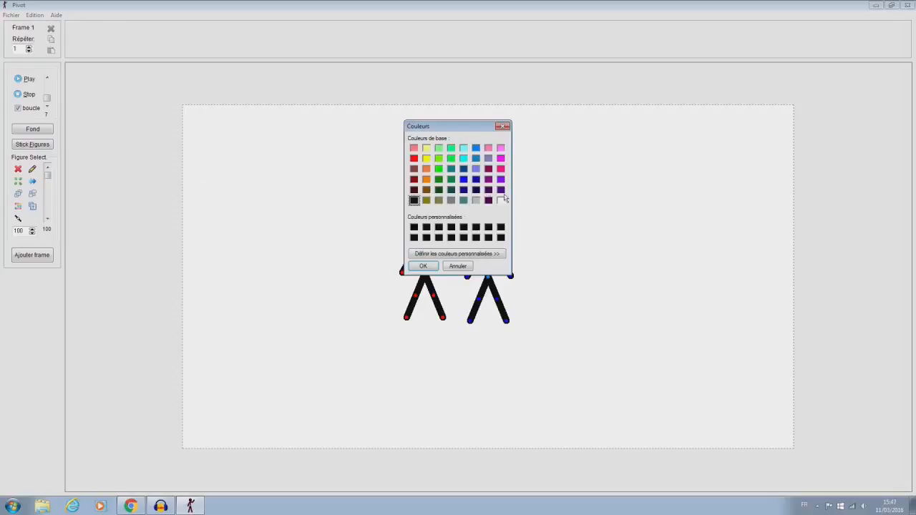
{"action": "left_click", "coordinate": [427, 148]}
{"action": "left_click", "coordinate": [424, 265]}
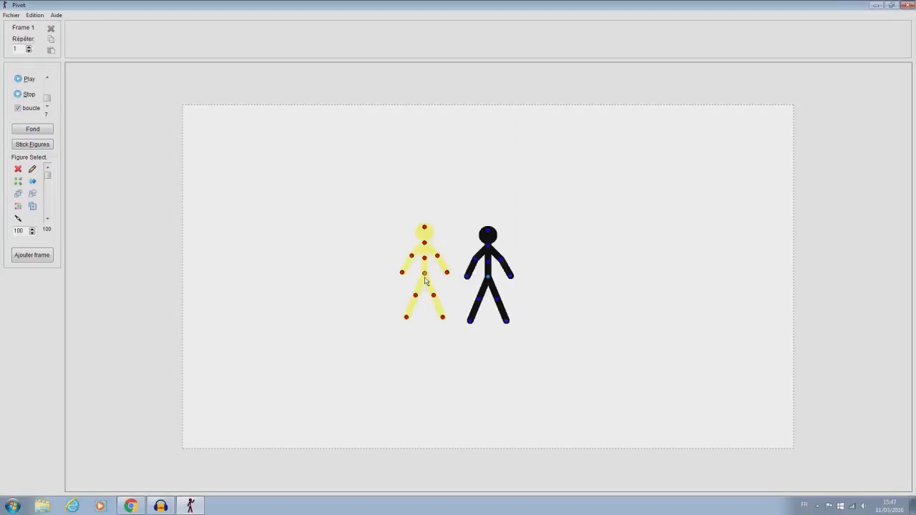
{"action": "mouse_move", "coordinate": [441, 275]}
{"action": "left_mouse_down"}
{"action": "mouse_move", "coordinate": [450, 276]}
{"action": "mouse_move", "coordinate": [434, 272]}
{"action": "left_mouse_up"}
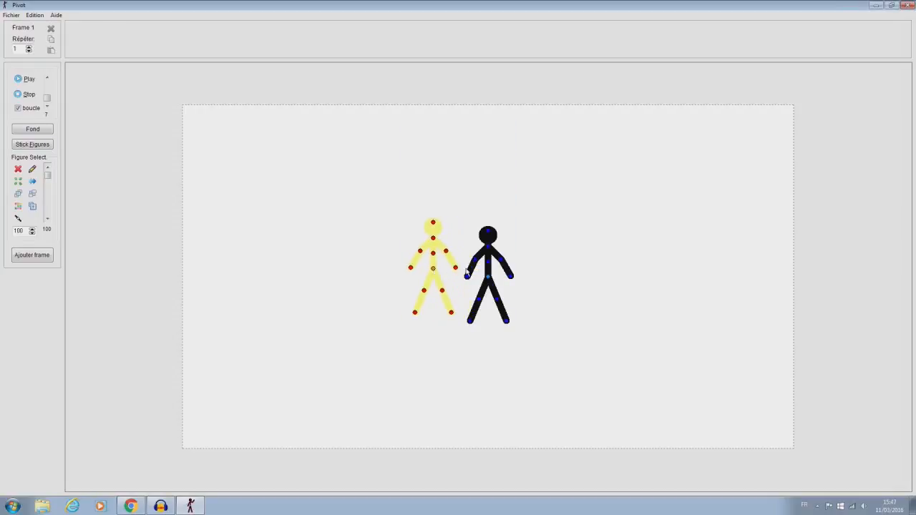
{"action": "left_click_drag", "start_coordinate": [453, 317], "coordinate": [443, 257]}
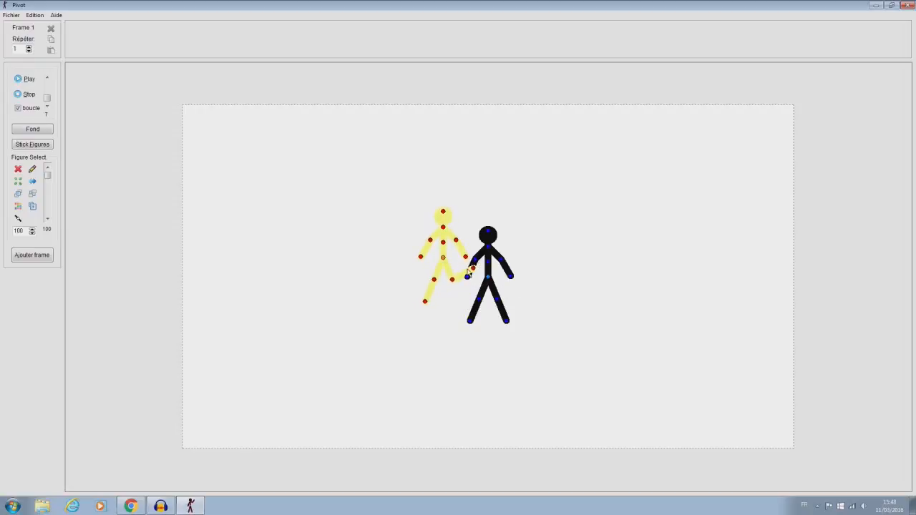
Switch the yellow figure in front of and behind the black one several times, and delete the yellow figure
{"action": "left_click", "coordinate": [20, 195]}
{"action": "left_click", "coordinate": [32, 195]}
{"action": "left_click", "coordinate": [17, 195]}
{"action": "left_click", "coordinate": [32, 195]}
{"action": "left_click", "coordinate": [18, 194]}
{"action": "left_click_drag", "start_coordinate": [443, 242], "coordinate": [445, 242]}
{"action": "left_click", "coordinate": [18, 169]}
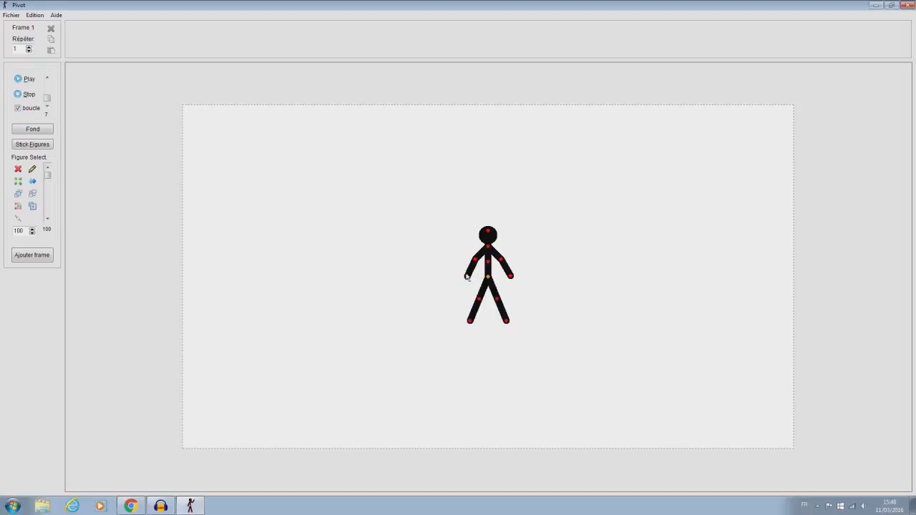
Lower the stick figure's opacity to 26 and 17 while adjusting its arm, and restore it to 100 after moving it slightly right
{"action": "mouse_move", "coordinate": [469, 279]}
{"action": "left_mouse_down"}
{"action": "mouse_move", "coordinate": [472, 248]}
{"action": "mouse_move", "coordinate": [461, 281]}
{"action": "left_mouse_up"}
{"action": "left_click_drag", "start_coordinate": [47, 174], "coordinate": [48, 204]}
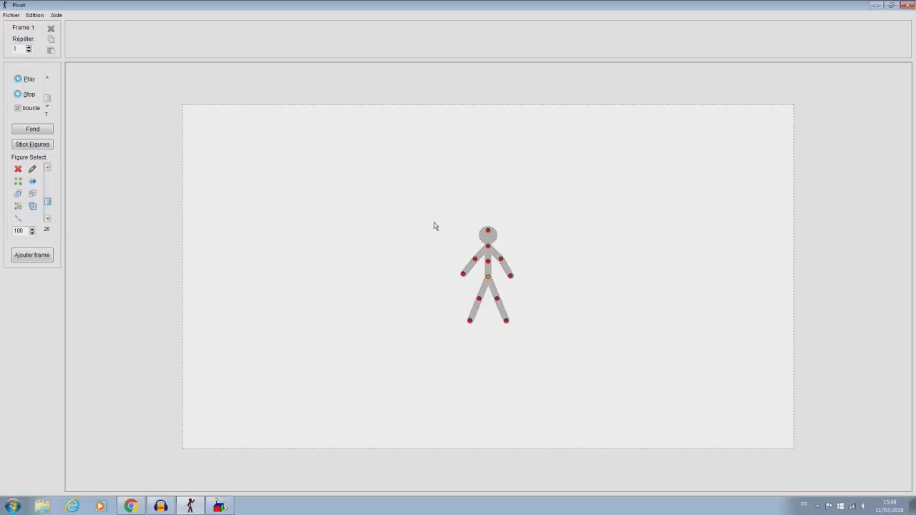
{"action": "mouse_move", "coordinate": [463, 274]}
{"action": "left_mouse_down"}
{"action": "mouse_move", "coordinate": [455, 260]}
{"action": "mouse_move", "coordinate": [468, 276]}
{"action": "left_mouse_up"}
{"action": "mouse_move", "coordinate": [49, 203]}
{"action": "left_mouse_down"}
{"action": "mouse_move", "coordinate": [49, 222]}
{"action": "mouse_move", "coordinate": [47, 209]}
{"action": "left_mouse_up"}
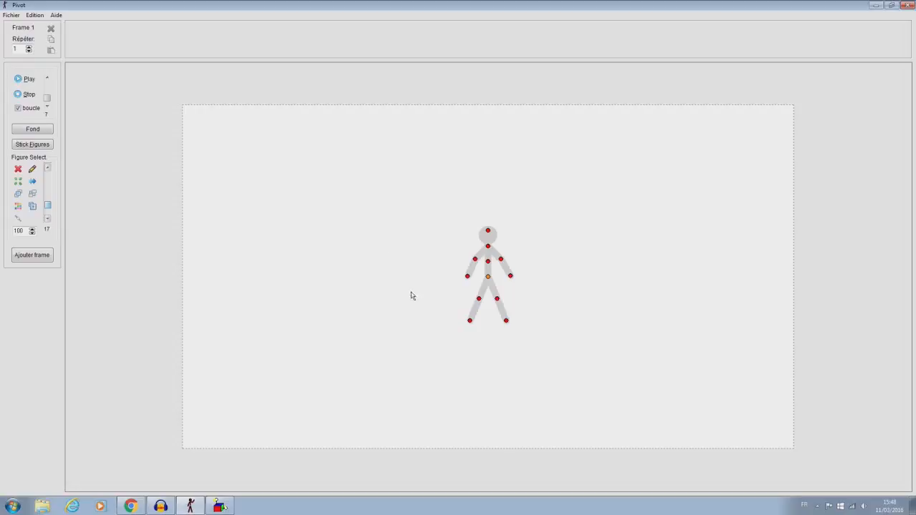
{"action": "left_click_drag", "start_coordinate": [488, 279], "coordinate": [508, 278]}
{"action": "left_click_drag", "start_coordinate": [48, 206], "coordinate": [49, 178]}
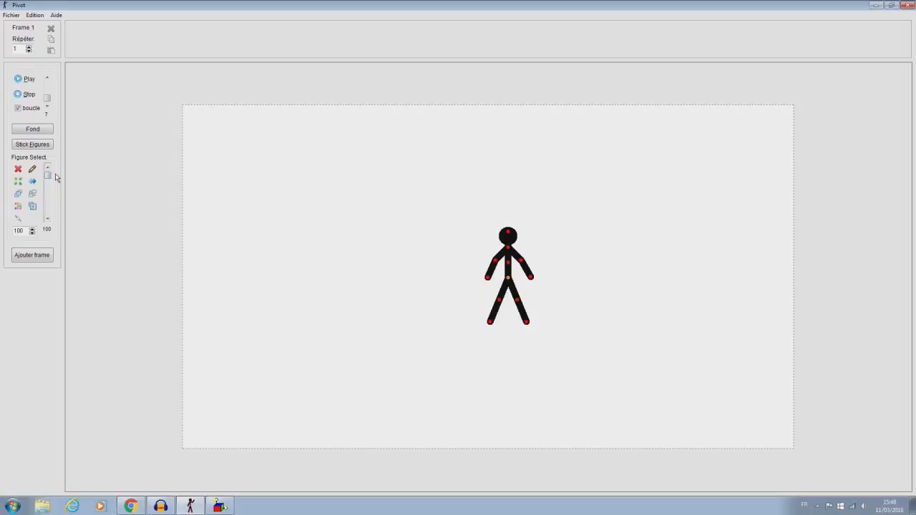
Check the background selection and dismiss it
{"action": "left_click", "coordinate": [33, 129]}
{"action": "left_click", "coordinate": [462, 273]}
Scale the stick figure to 200 and set its scale back to 100
{"action": "left_click_drag", "start_coordinate": [256, 172], "coordinate": [609, 416]}
{"action": "left_click_drag", "start_coordinate": [23, 233], "coordinate": [486, 243]}
{"action": "left_click_drag", "start_coordinate": [25, 233], "coordinate": [1, 232]}
{"action": "key", "text": "Return"}
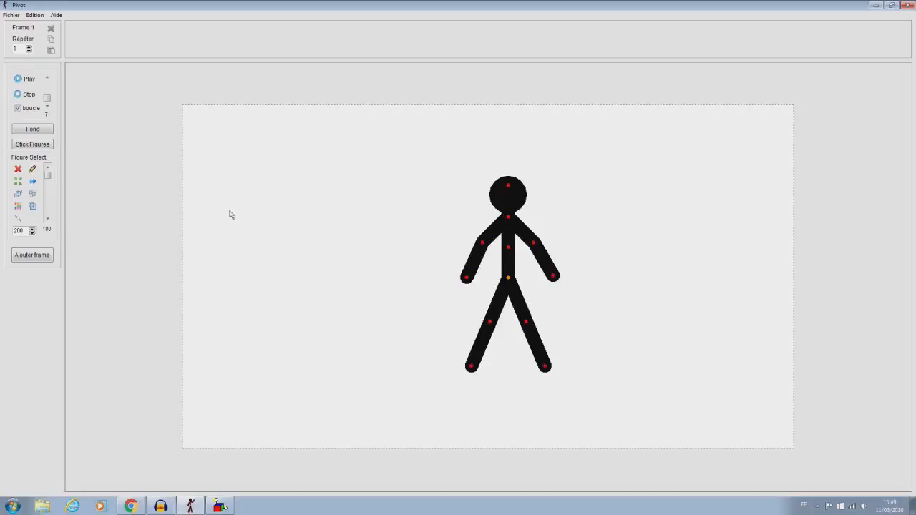
{"action": "left_click_drag", "start_coordinate": [28, 231], "coordinate": [1, 306]}
{"action": "key", "text": "Return"}
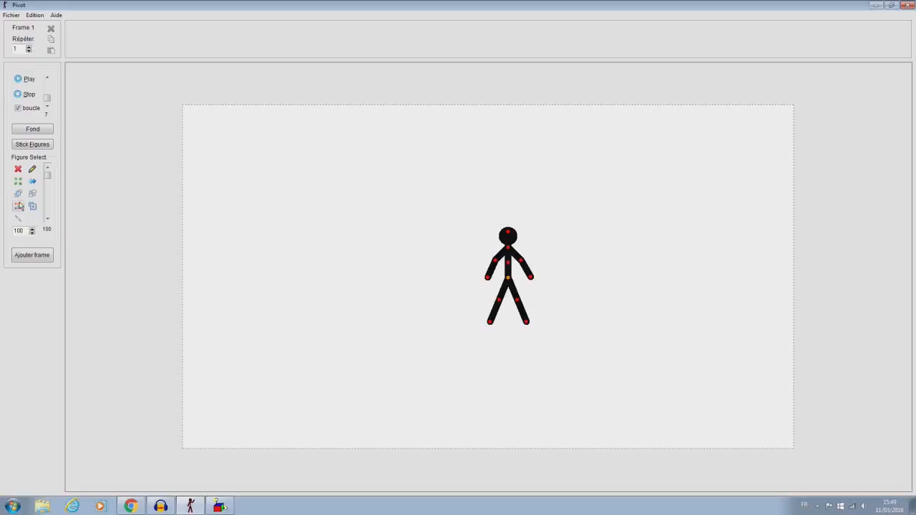
{"action": "left_click_drag", "start_coordinate": [323, 174], "coordinate": [293, 199]}
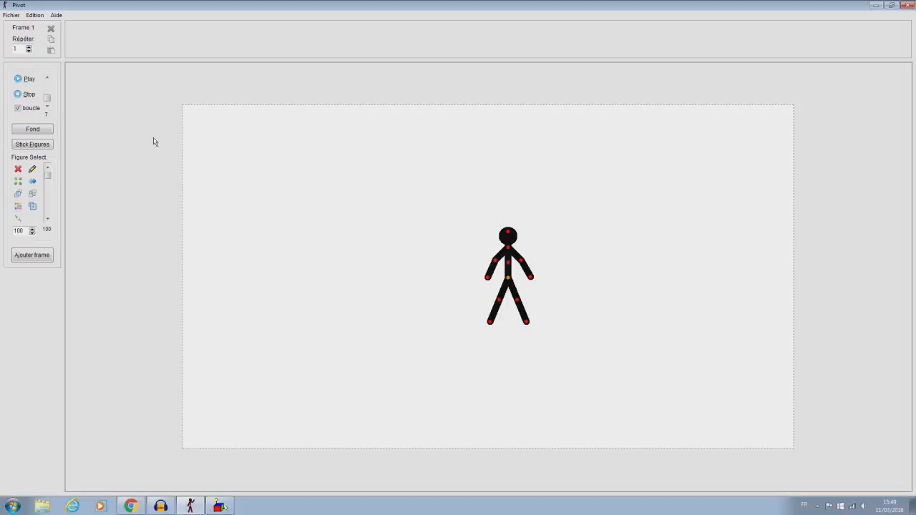
Import the image star-wars-episode-7-concept-art-massassi from the stick figures folder as the animation's background
{"action": "left_click", "coordinate": [12, 15]}
{"action": "left_click", "coordinate": [30, 17]}
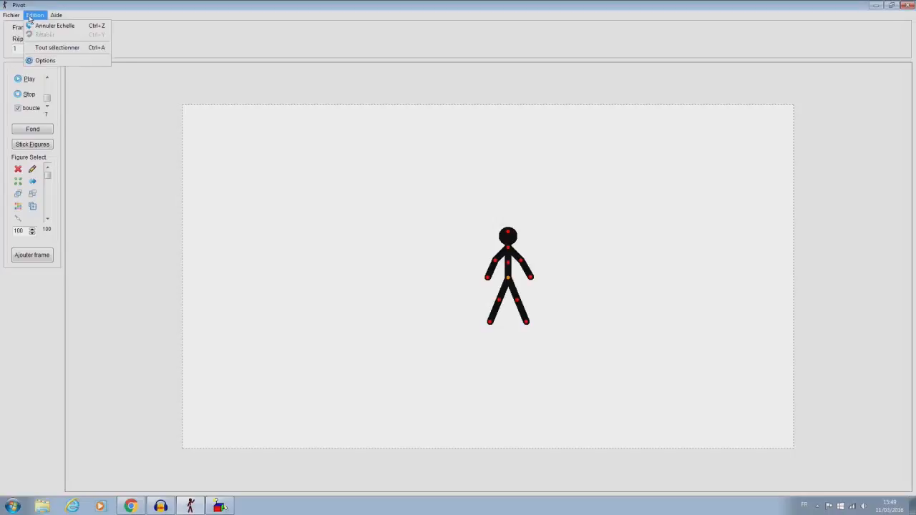
{"action": "mouse_move", "coordinate": [19, 17]}
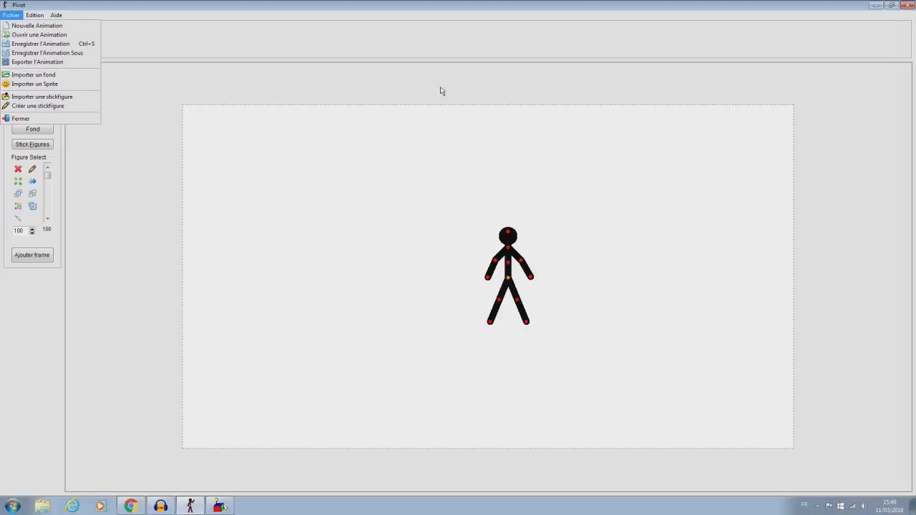
{"action": "left_click", "coordinate": [32, 76]}
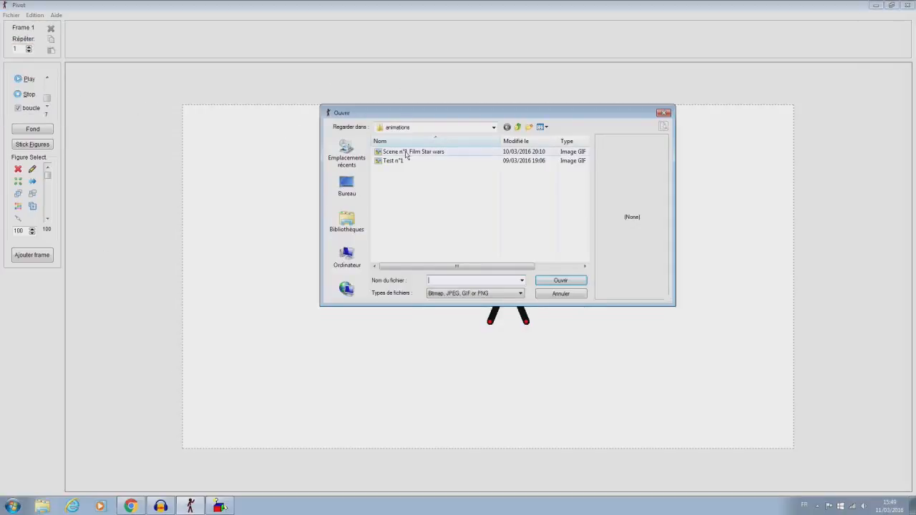
{"action": "left_click", "coordinate": [493, 128]}
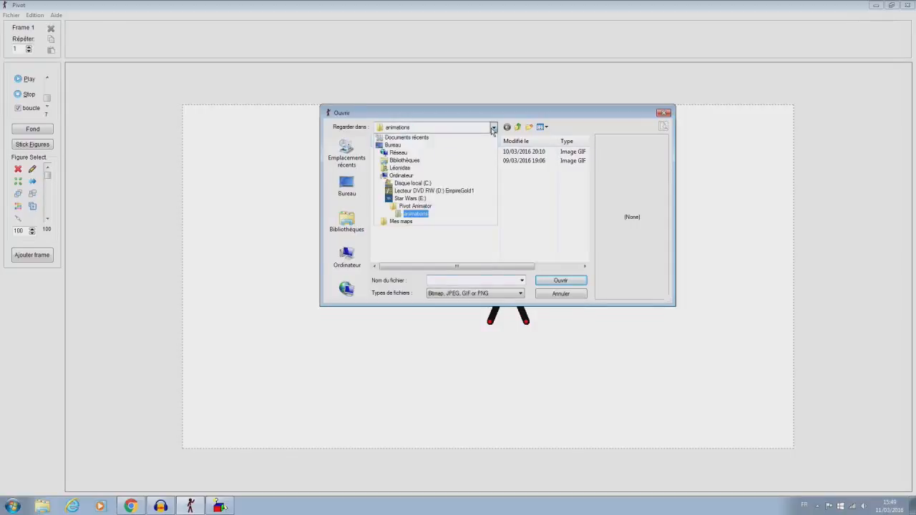
{"action": "left_click", "coordinate": [409, 206]}
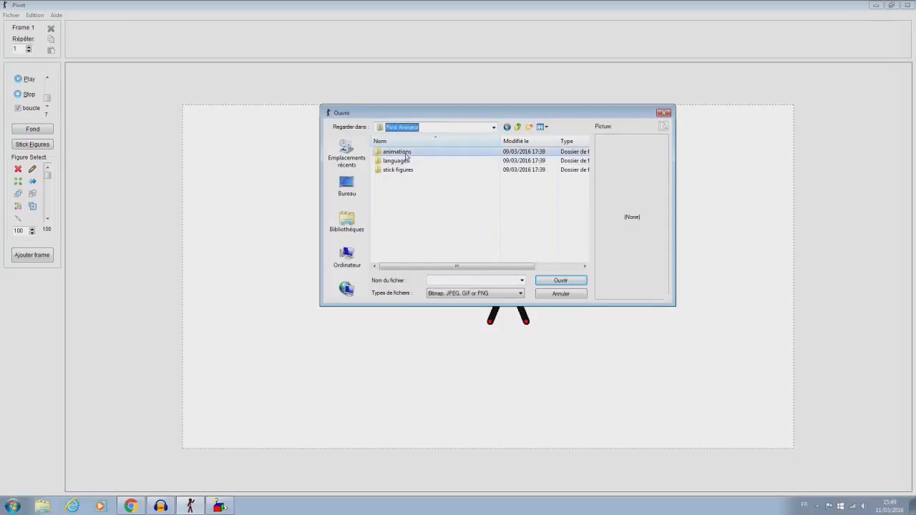
{"action": "double_click", "coordinate": [405, 171]}
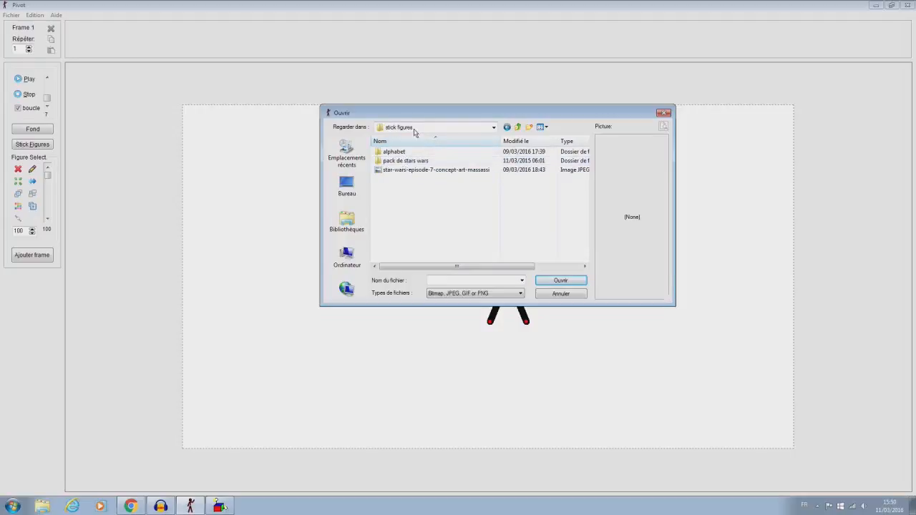
{"action": "left_click", "coordinate": [433, 172]}
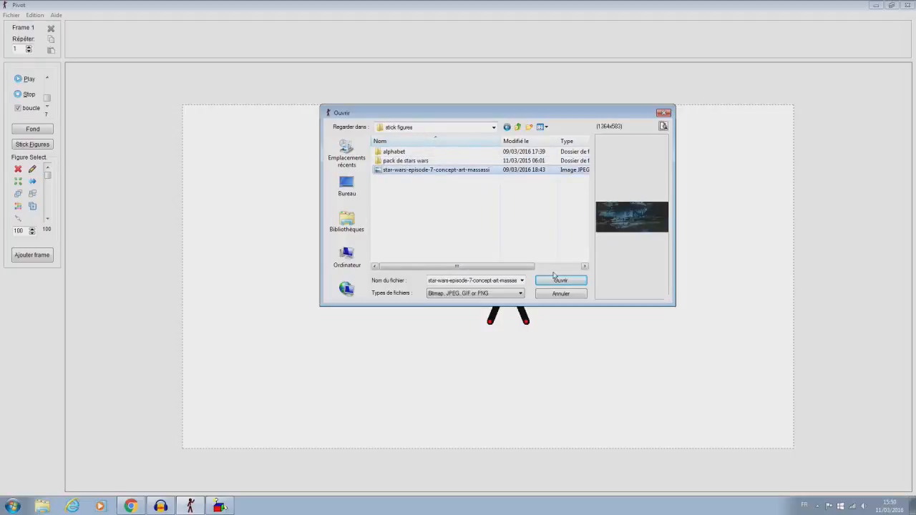
{"action": "left_click", "coordinate": [580, 287]}
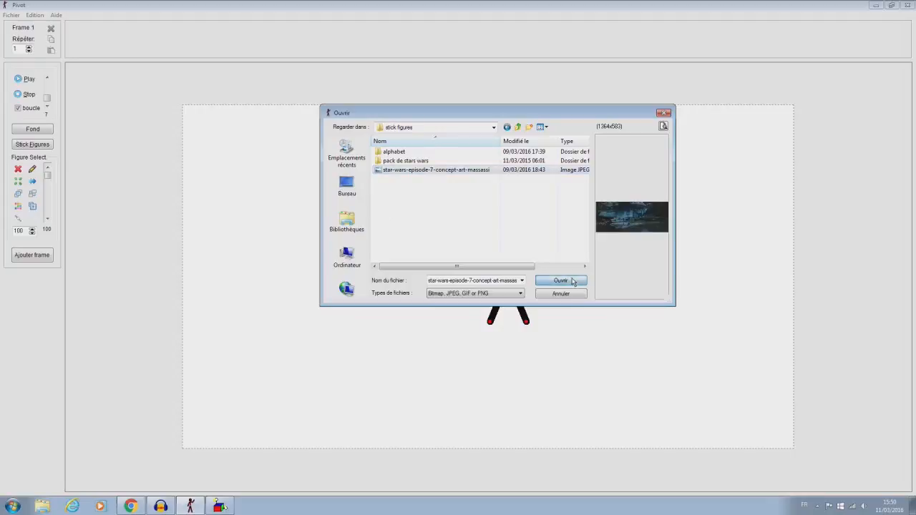
{"action": "left_click", "coordinate": [554, 296]}
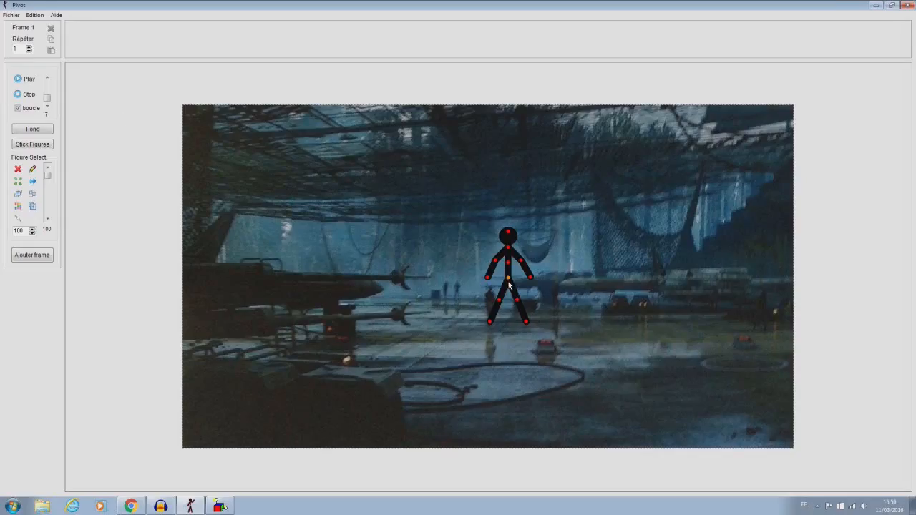
Reposition the stick figure lower on the background with one arm raised sideways, and check the list of loaded backgrounds
{"action": "left_click_drag", "start_coordinate": [506, 280], "coordinate": [532, 287]}
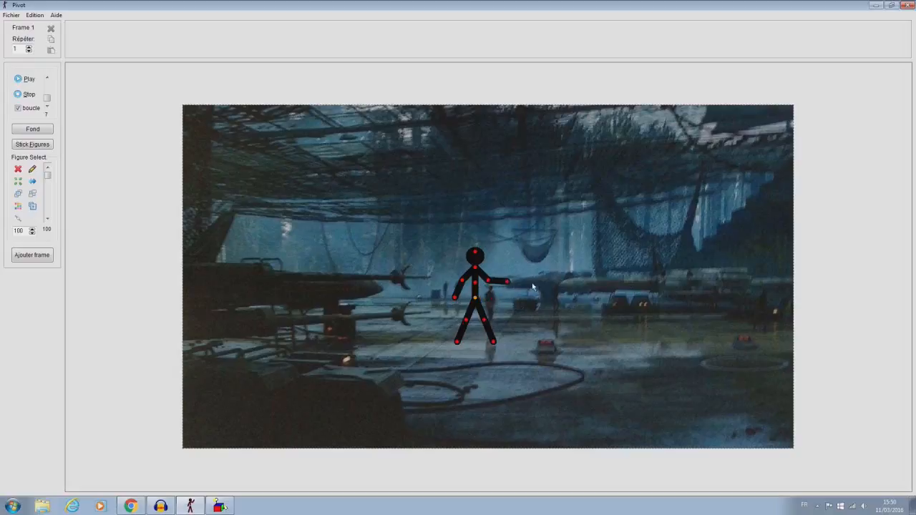
{"action": "left_click", "coordinate": [33, 129]}
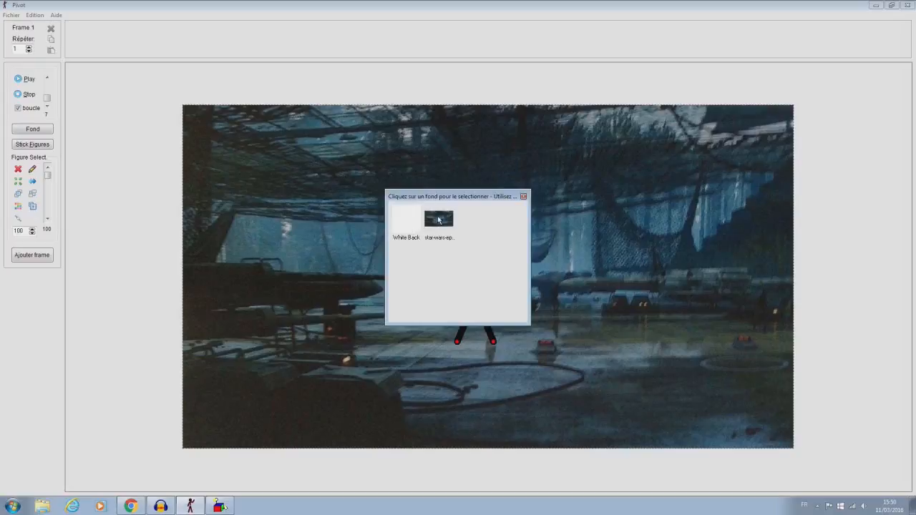
{"action": "left_click", "coordinate": [523, 197]}
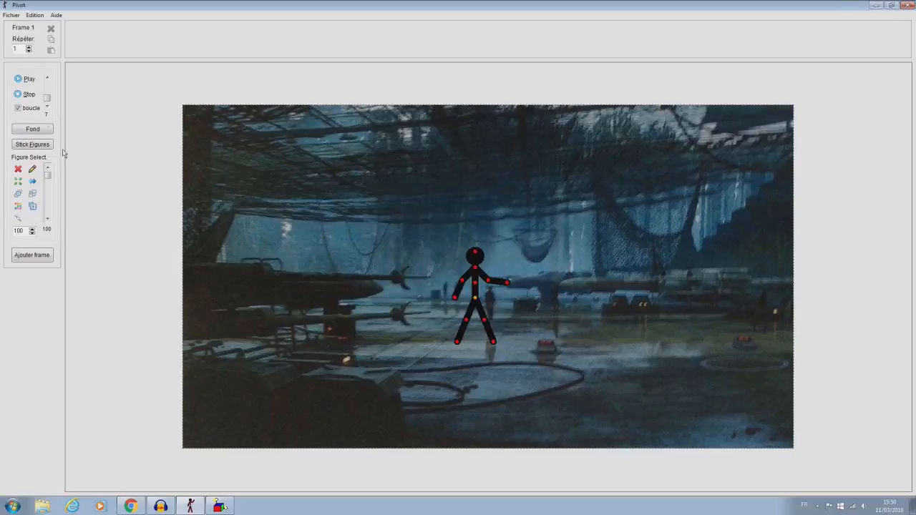
Add a new stick figure, and delete the raised-arm figure after moving it to the new figure's left
{"action": "left_click", "coordinate": [36, 145]}
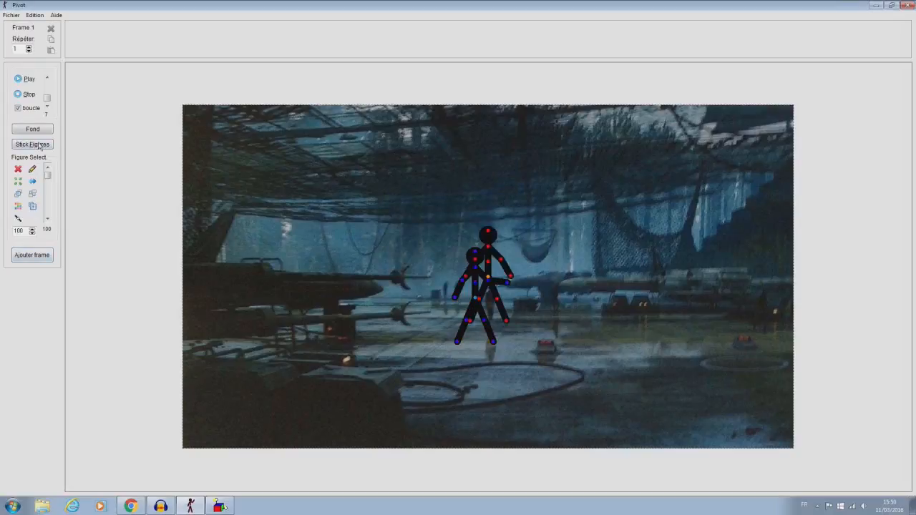
{"action": "left_click_drag", "start_coordinate": [488, 277], "coordinate": [348, 265]}
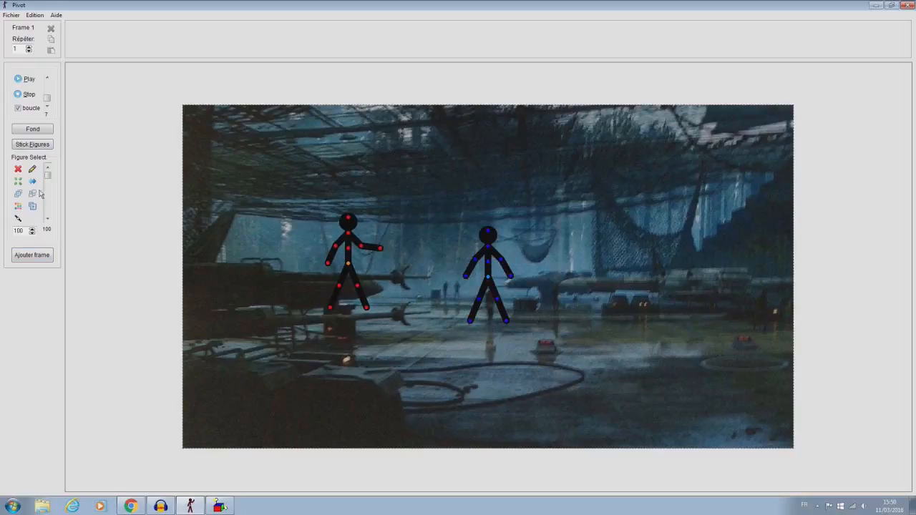
{"action": "left_click", "coordinate": [18, 169]}
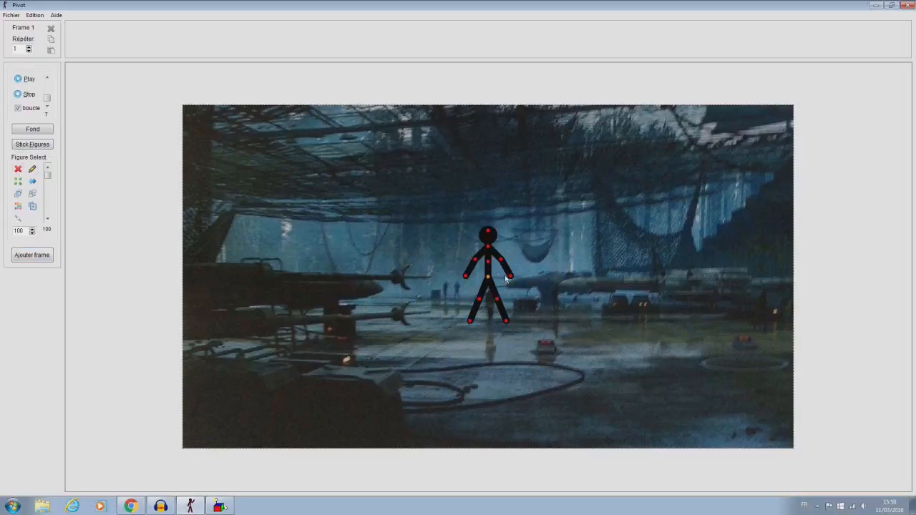
Switch the background to the plain white one and remove the Star Wars image from the background list
{"action": "left_click", "coordinate": [10, 15]}
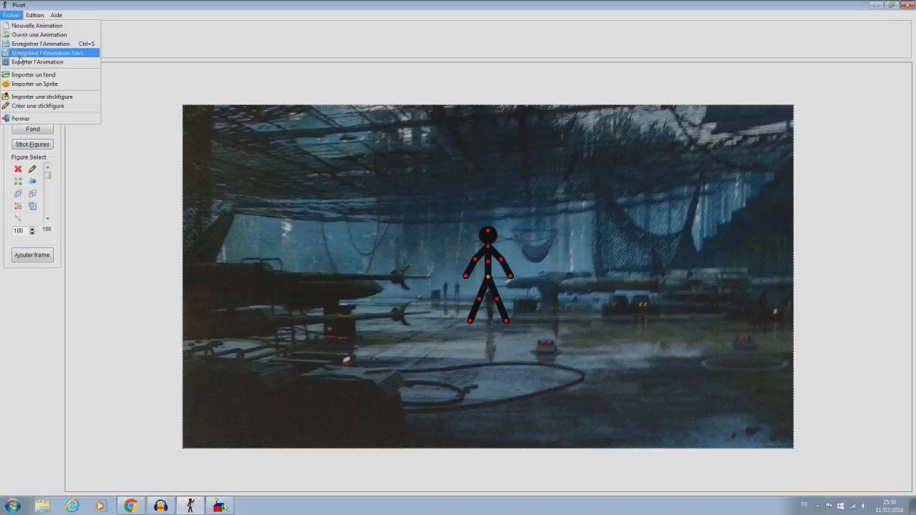
{"action": "left_click", "coordinate": [33, 129]}
{"action": "left_click", "coordinate": [398, 224]}
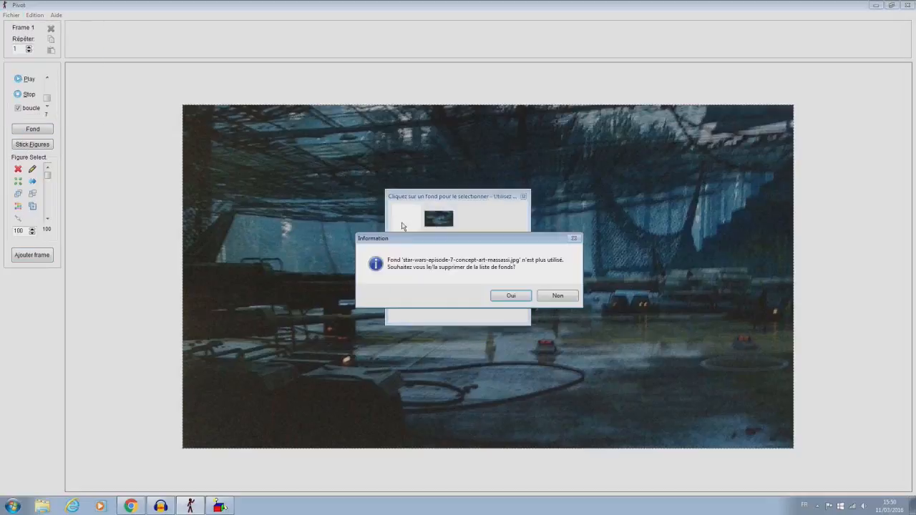
{"action": "left_click", "coordinate": [523, 299]}
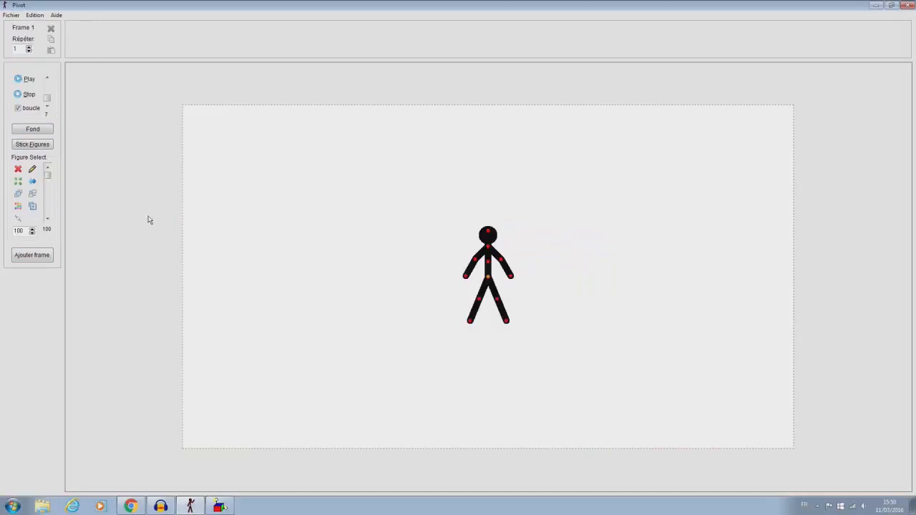
Import the man stick figure from the stick figures folder after previewing other figures such as elephant and default_pivot2
{"action": "left_click", "coordinate": [10, 15]}
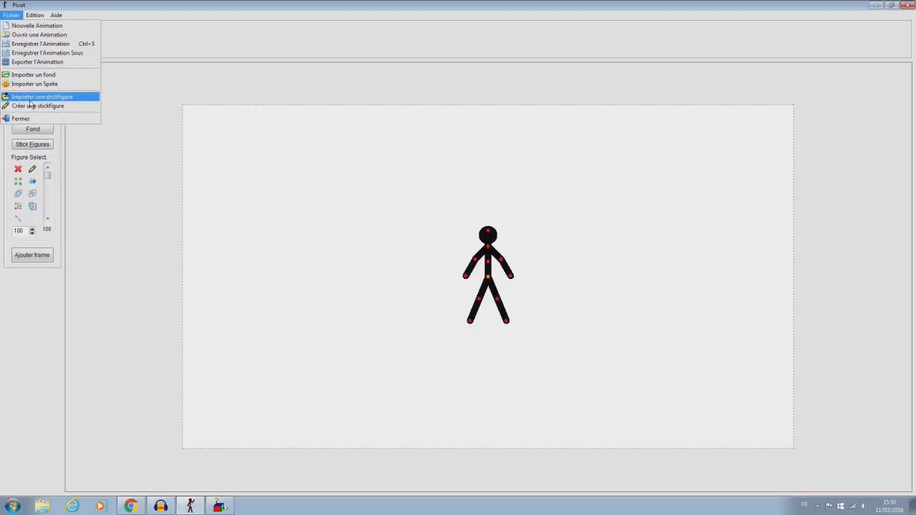
{"action": "left_click", "coordinate": [32, 97]}
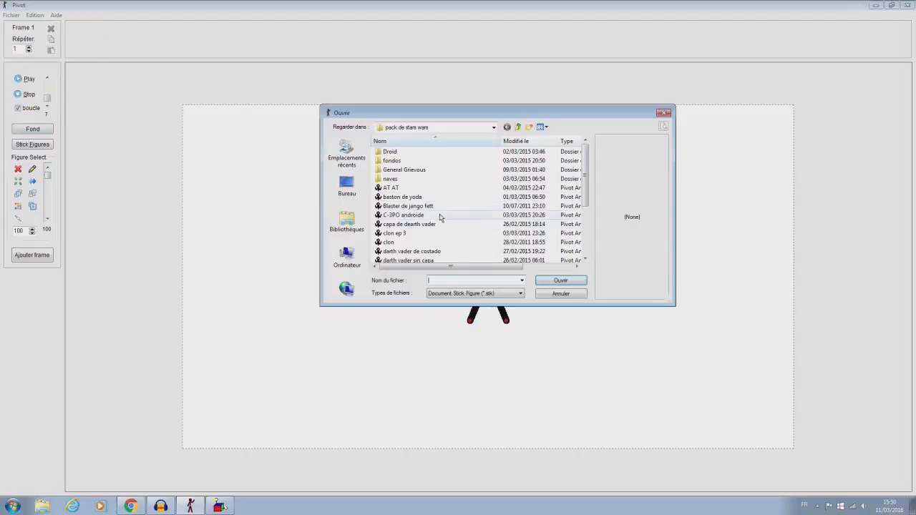
{"action": "left_click", "coordinate": [422, 127]}
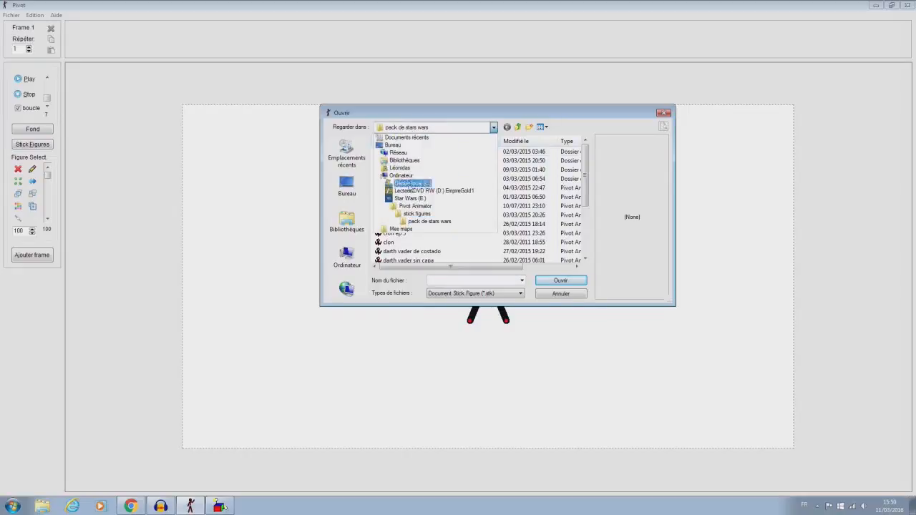
{"action": "left_click", "coordinate": [424, 214]}
{"action": "scroll", "coordinate": [586, 178], "scroll_direction": "down", "scroll_amount": 1}
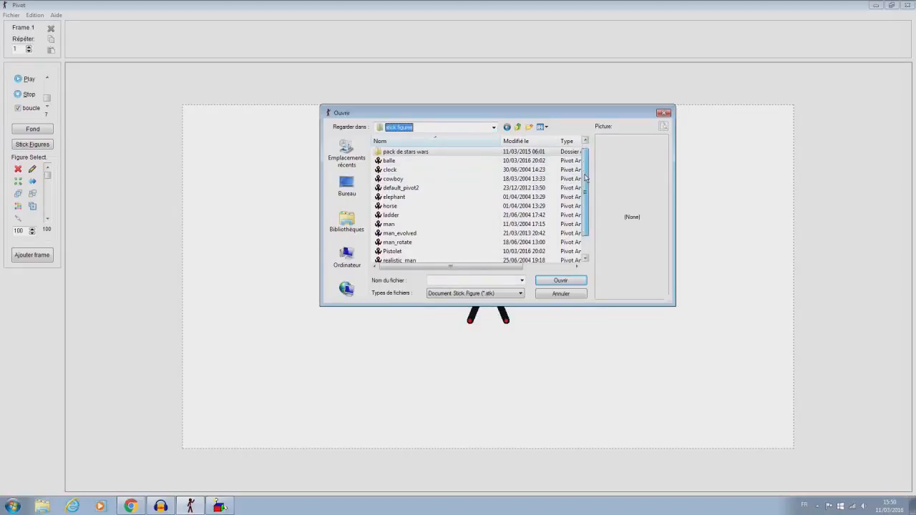
{"action": "left_click", "coordinate": [394, 179]}
{"action": "left_click", "coordinate": [398, 197]}
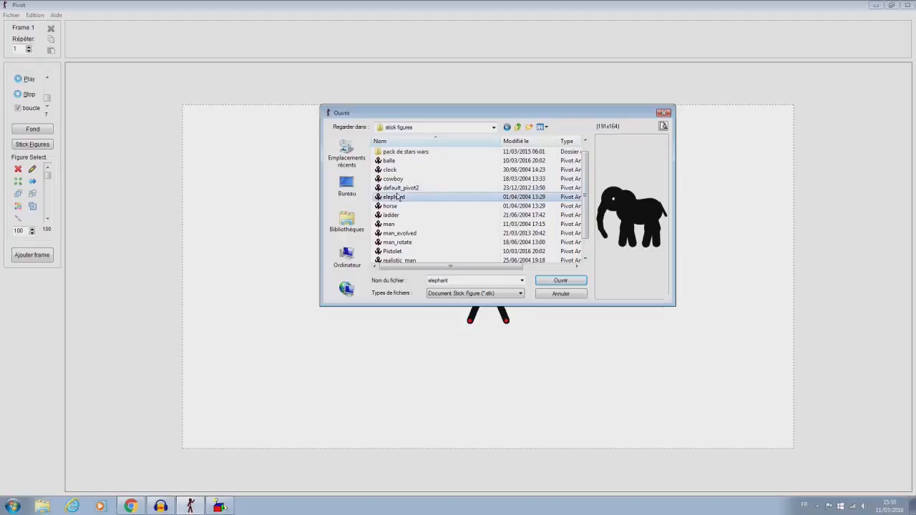
{"action": "left_click", "coordinate": [401, 189]}
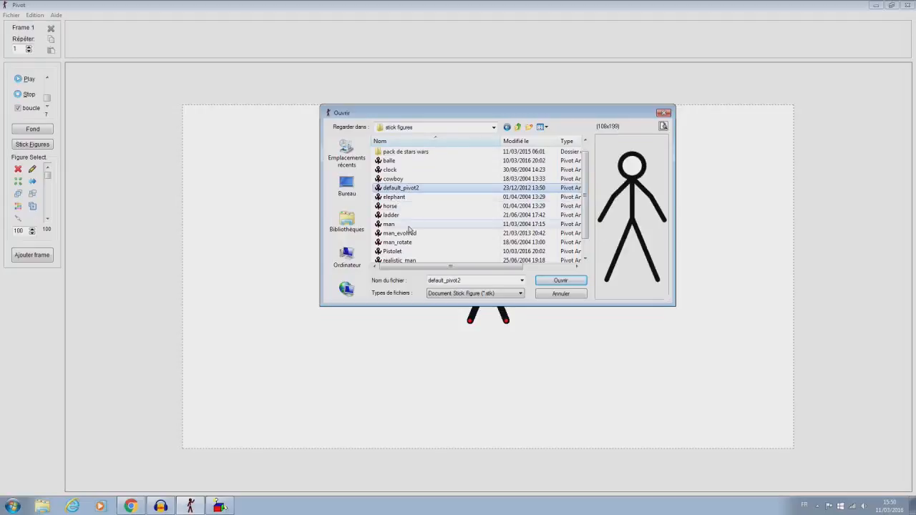
{"action": "left_click", "coordinate": [408, 226]}
{"action": "left_click", "coordinate": [411, 236]}
{"action": "left_click", "coordinate": [398, 224]}
{"action": "left_click", "coordinate": [561, 280]}
Place the imported man figure to the left of the default figure and flip it to face that figure
{"action": "left_click_drag", "start_coordinate": [489, 282], "coordinate": [396, 278]}
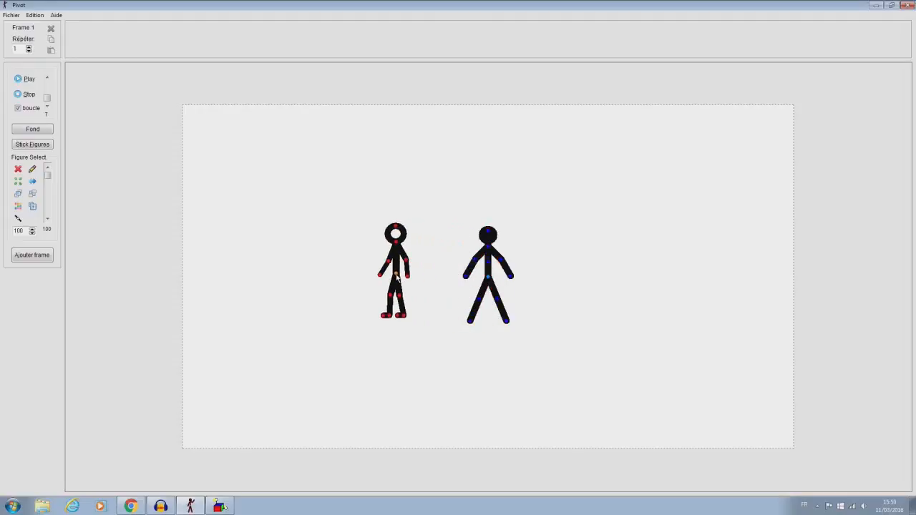
{"action": "left_click", "coordinate": [32, 182]}
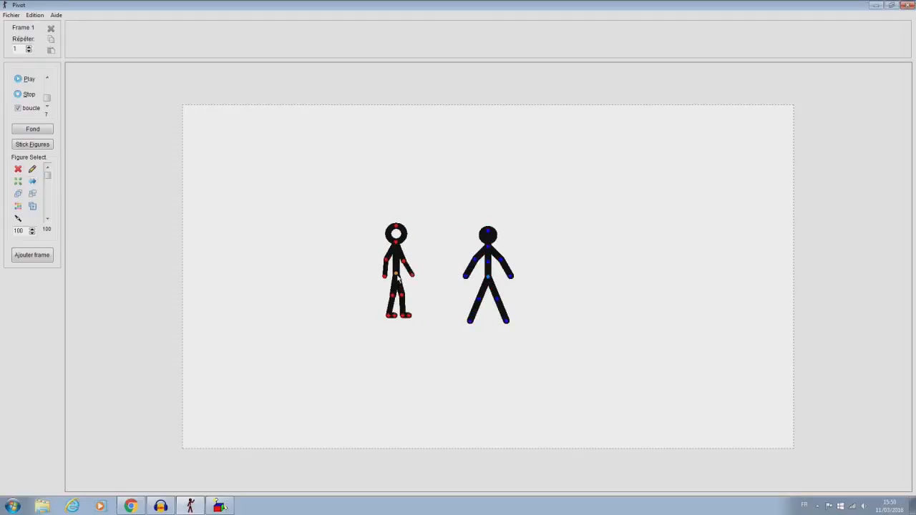
{"action": "left_click_drag", "start_coordinate": [398, 278], "coordinate": [394, 282]}
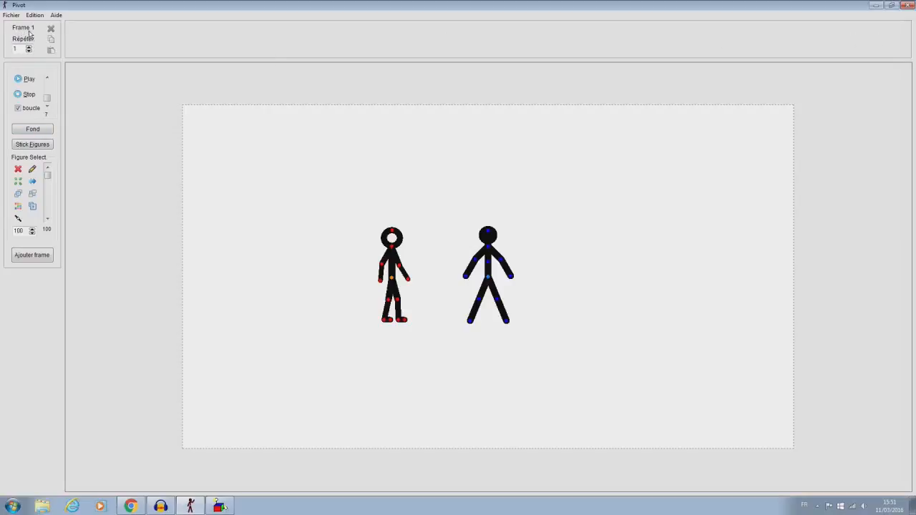
Capture frames 1 to 4, raising the man figure's front arm gradually towards the other figure
{"action": "left_click", "coordinate": [43, 257]}
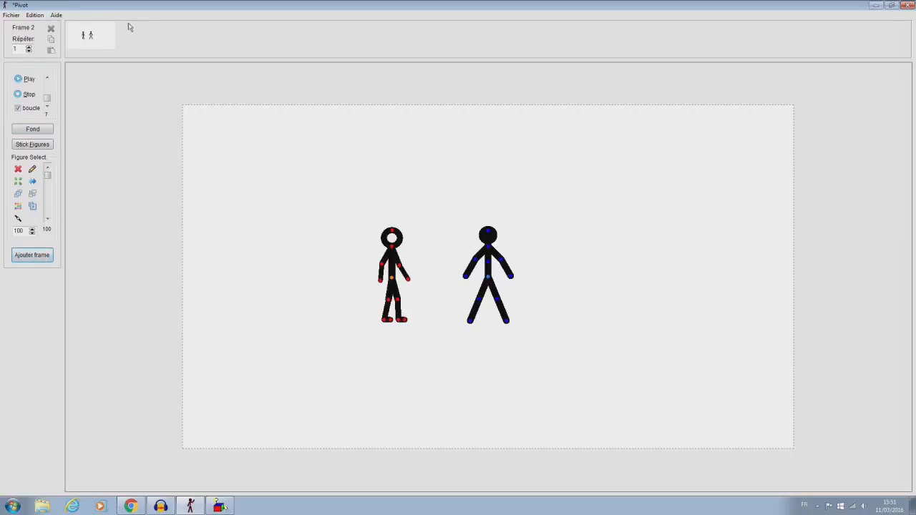
{"action": "left_click_drag", "start_coordinate": [409, 281], "coordinate": [417, 265]}
{"action": "left_click", "coordinate": [36, 255]}
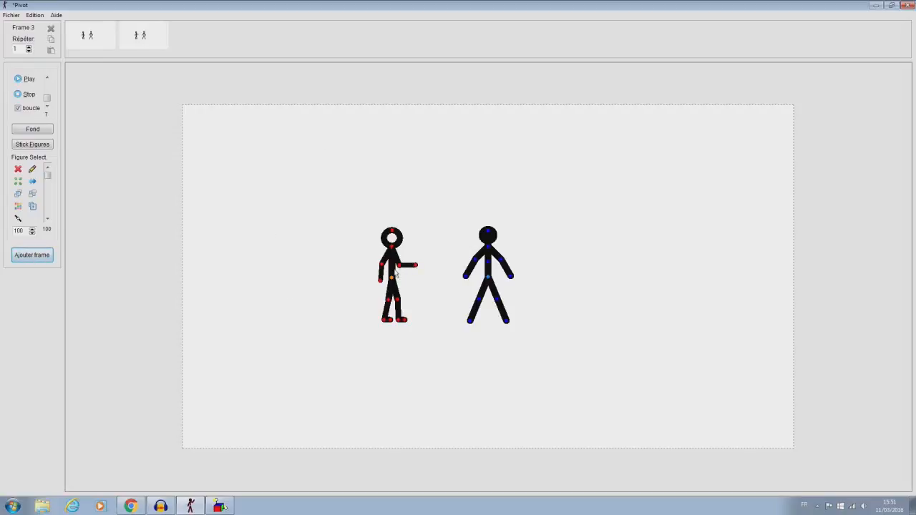
{"action": "left_click_drag", "start_coordinate": [402, 270], "coordinate": [411, 255]}
{"action": "left_click", "coordinate": [32, 256]}
{"action": "left_click_drag", "start_coordinate": [422, 248], "coordinate": [428, 255]}
{"action": "left_click", "coordinate": [32, 256]}
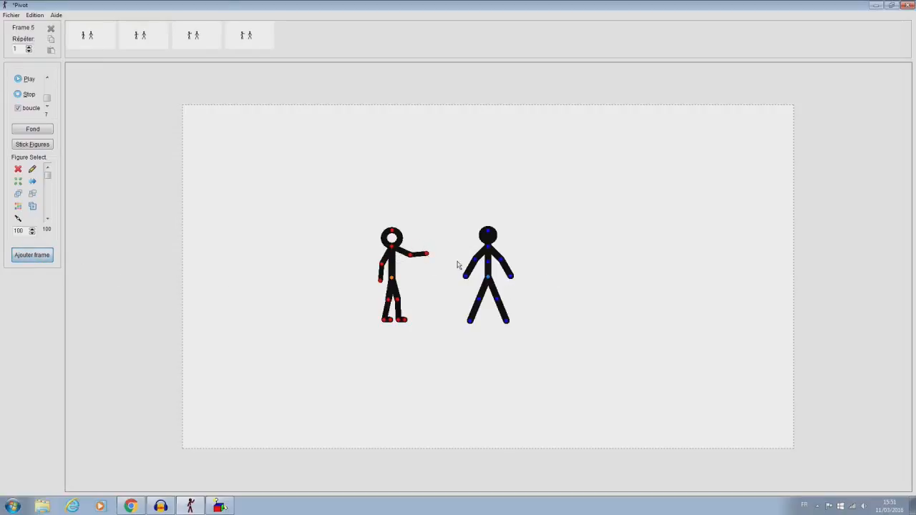
Pose the default figure off balance with an arm and a leg raised, shift it slightly away from the man, and capture frame 5
{"action": "left_click_drag", "start_coordinate": [466, 278], "coordinate": [452, 230]}
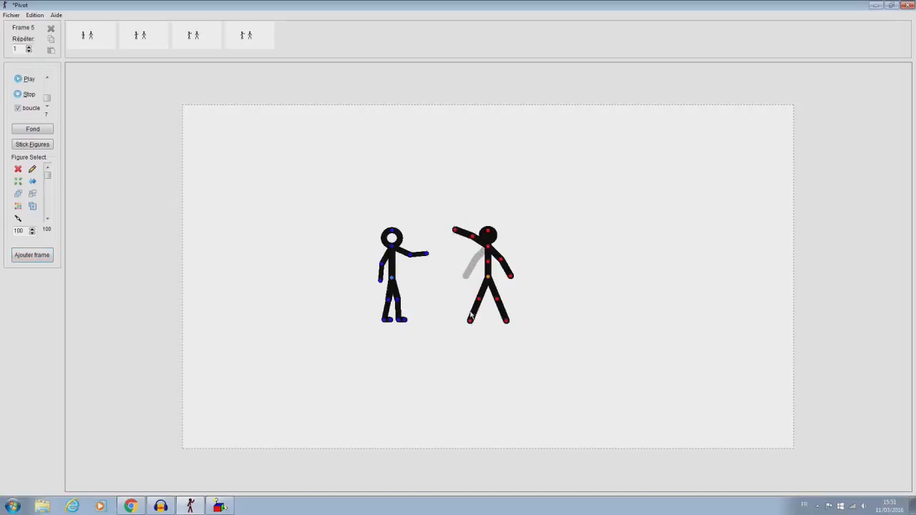
{"action": "mouse_move", "coordinate": [479, 299]}
{"action": "left_mouse_down"}
{"action": "mouse_move", "coordinate": [470, 292]}
{"action": "mouse_move", "coordinate": [492, 300]}
{"action": "mouse_move", "coordinate": [482, 304]}
{"action": "left_mouse_up"}
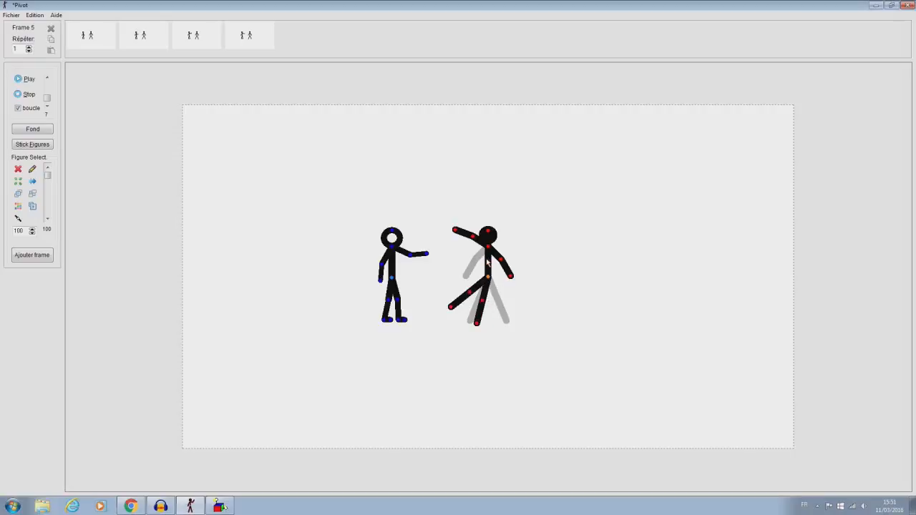
{"action": "left_click_drag", "start_coordinate": [489, 263], "coordinate": [511, 277]}
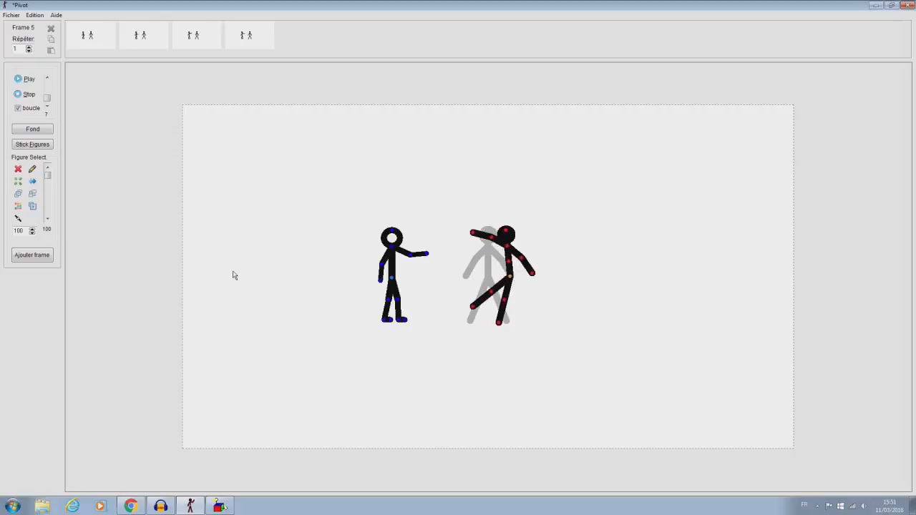
{"action": "left_click", "coordinate": [24, 257]}
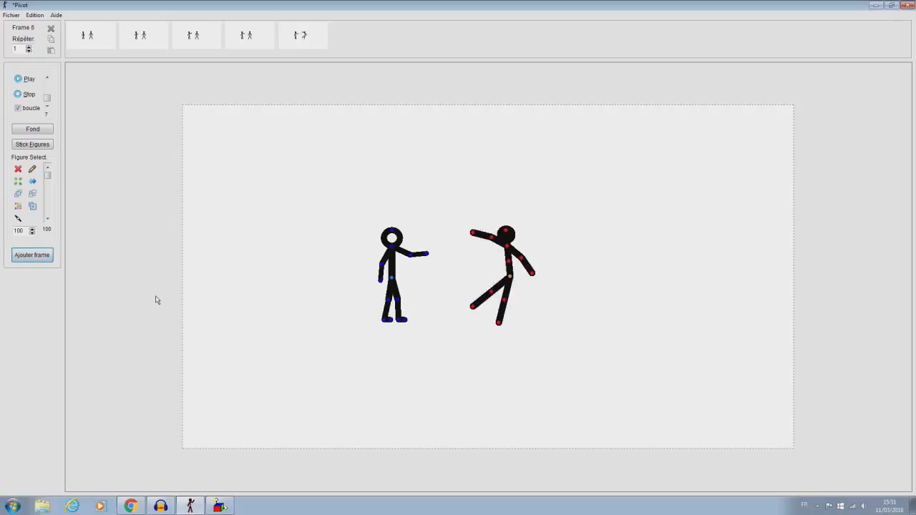
Capture frames 6 to 9, sliding the off-balance figure in stages away from the man to the canvas's right edge
{"action": "left_click_drag", "start_coordinate": [512, 283], "coordinate": [563, 283]}
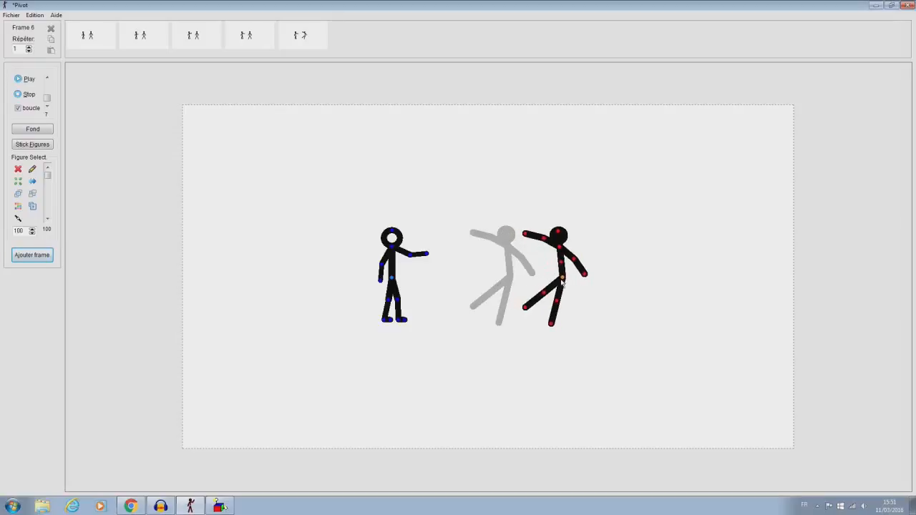
{"action": "left_click", "coordinate": [42, 256]}
{"action": "left_click_drag", "start_coordinate": [564, 280], "coordinate": [642, 278]}
{"action": "left_click", "coordinate": [17, 255]}
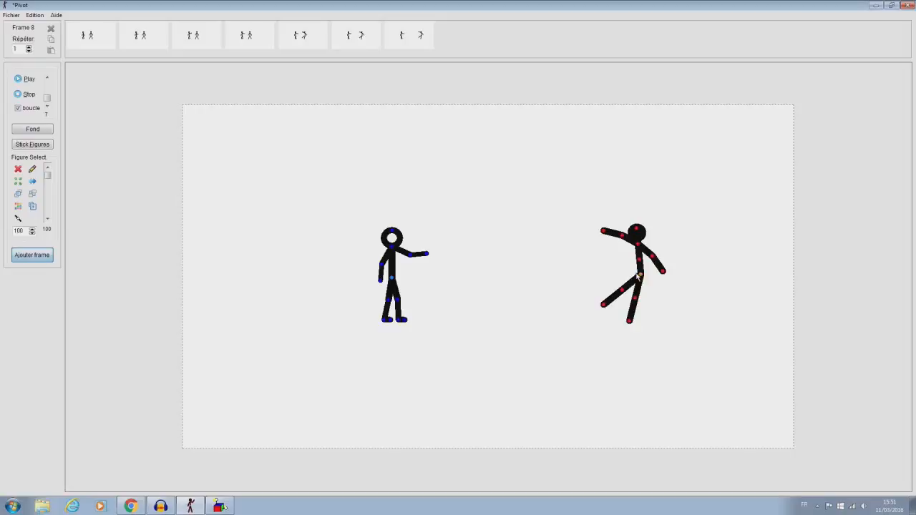
{"action": "left_click_drag", "start_coordinate": [637, 277], "coordinate": [770, 276]}
{"action": "left_click", "coordinate": [23, 256]}
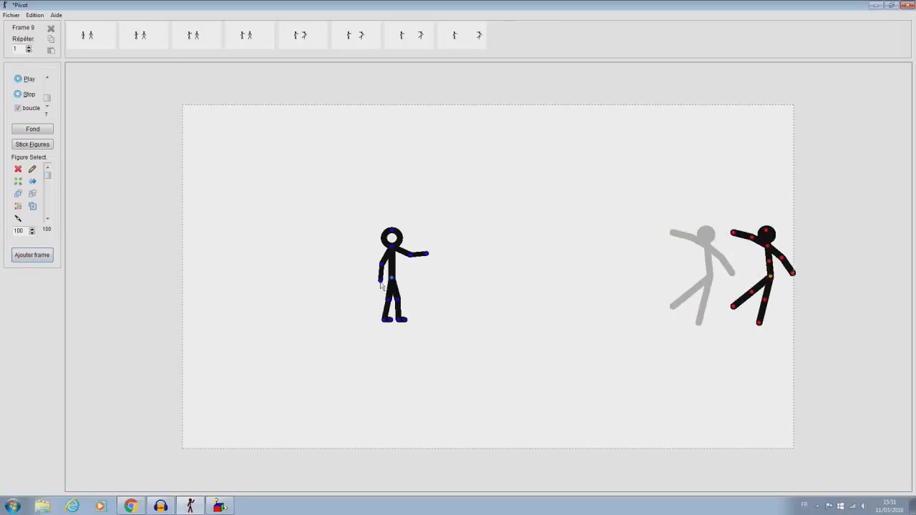
{"action": "left_click", "coordinate": [14, 256]}
Capture frames 10 and 11, moving the off-balance figure past the canvas edge until it is completely off the canvas
{"action": "left_click_drag", "start_coordinate": [771, 278], "coordinate": [816, 277]}
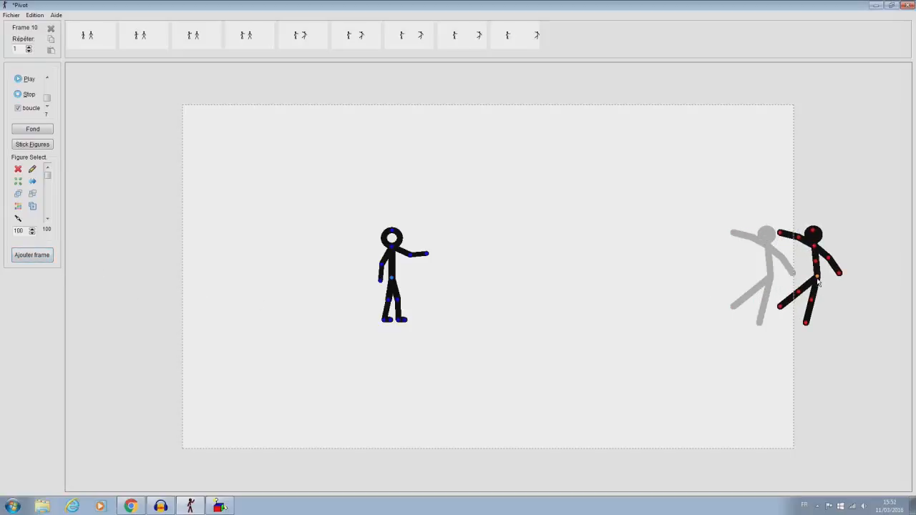
{"action": "left_click_drag", "start_coordinate": [817, 283], "coordinate": [820, 280]}
{"action": "left_click", "coordinate": [26, 257]}
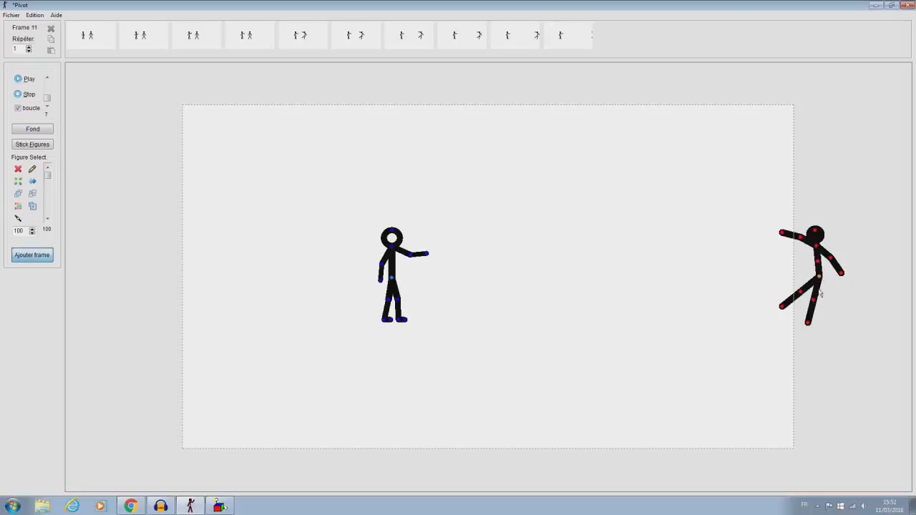
{"action": "left_click_drag", "start_coordinate": [827, 281], "coordinate": [863, 278]}
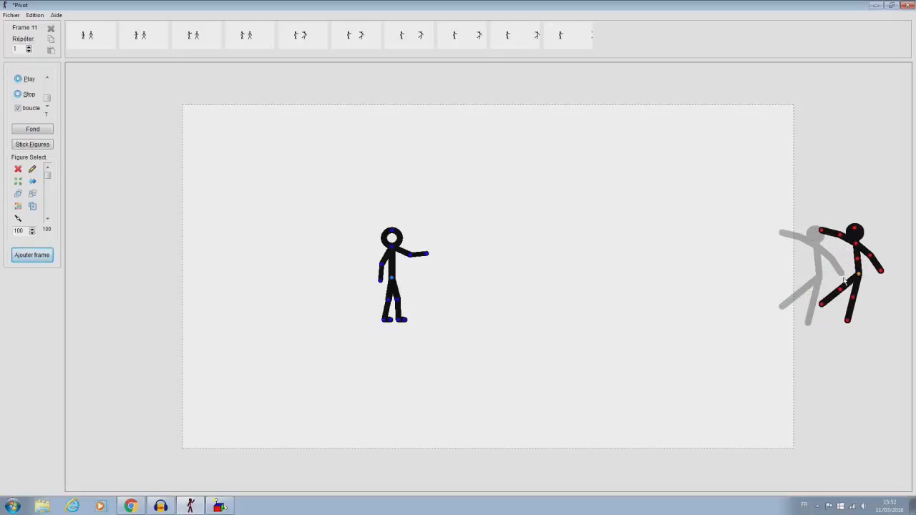
{"action": "left_click", "coordinate": [23, 259]}
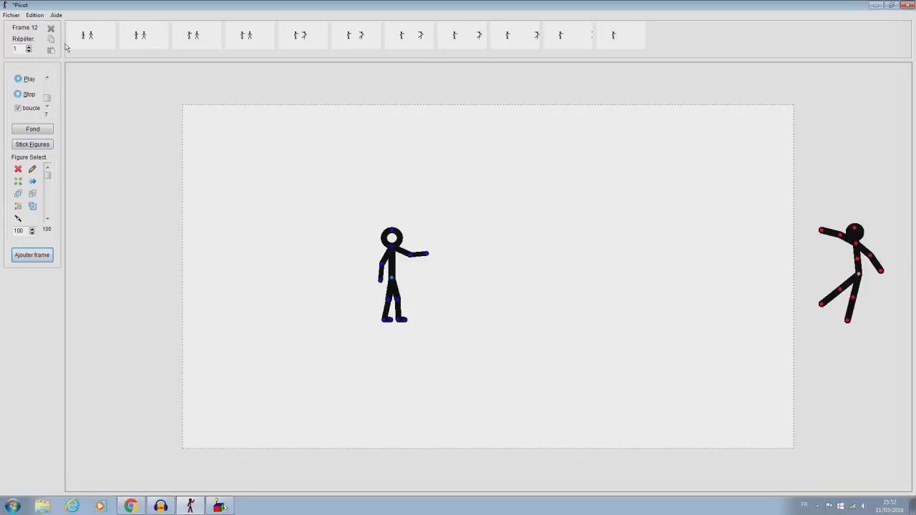
Review several captured frames along the timeline and return to the first frame
{"action": "left_click", "coordinate": [113, 38]}
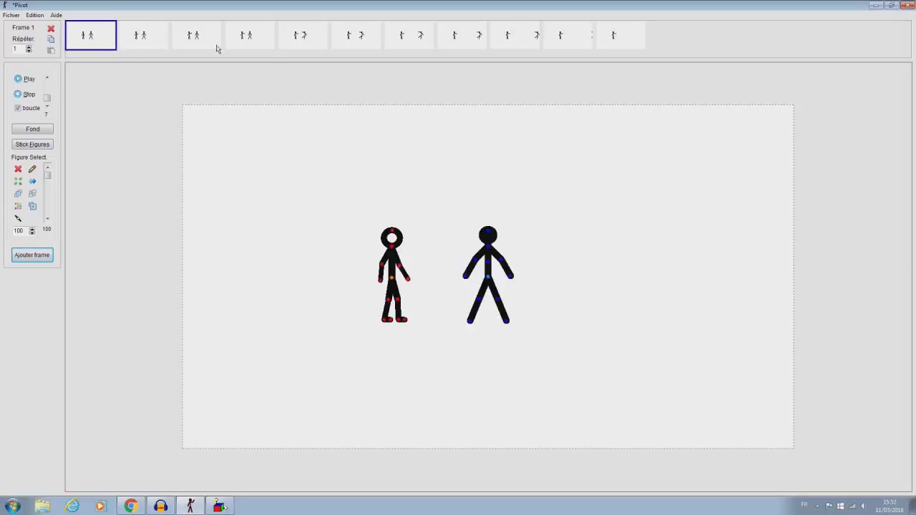
{"action": "left_click", "coordinate": [165, 45]}
{"action": "left_click", "coordinate": [316, 41]}
{"action": "left_click", "coordinate": [487, 37]}
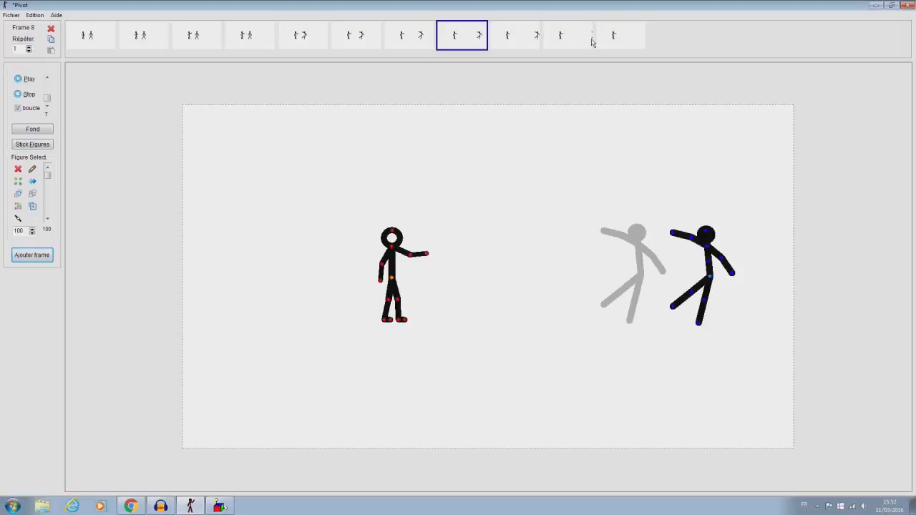
{"action": "left_click", "coordinate": [589, 43]}
{"action": "left_click", "coordinate": [91, 33]}
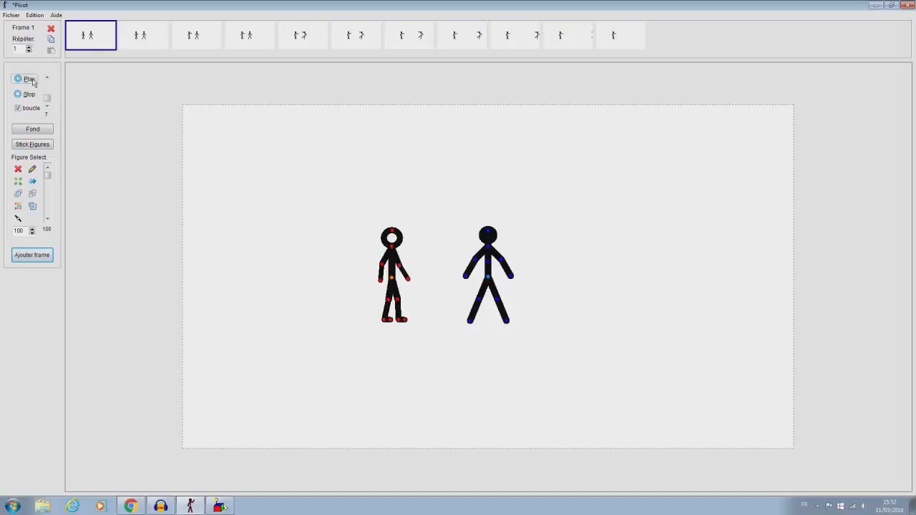
Play the animation once with looping off, then with looping on, and stop the playback
{"action": "left_click", "coordinate": [19, 108]}
{"action": "left_click", "coordinate": [27, 80]}
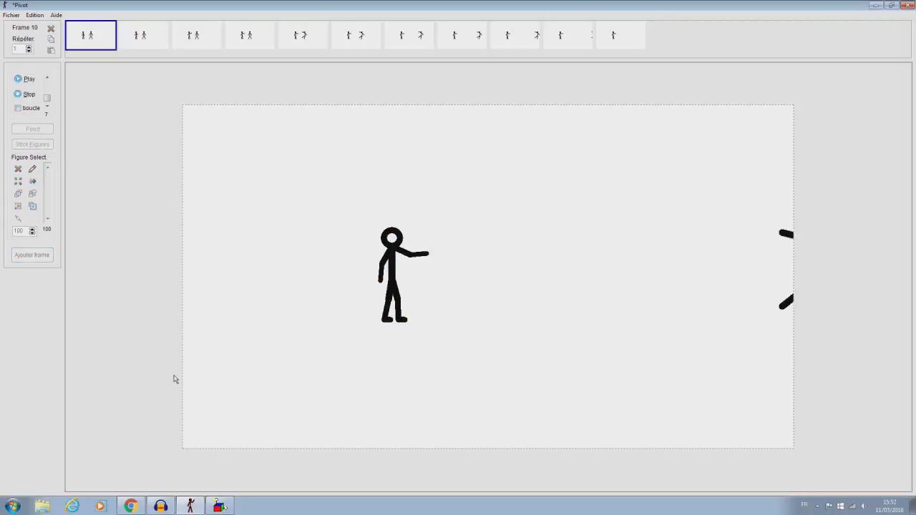
{"action": "left_click", "coordinate": [18, 108]}
{"action": "left_click", "coordinate": [20, 79]}
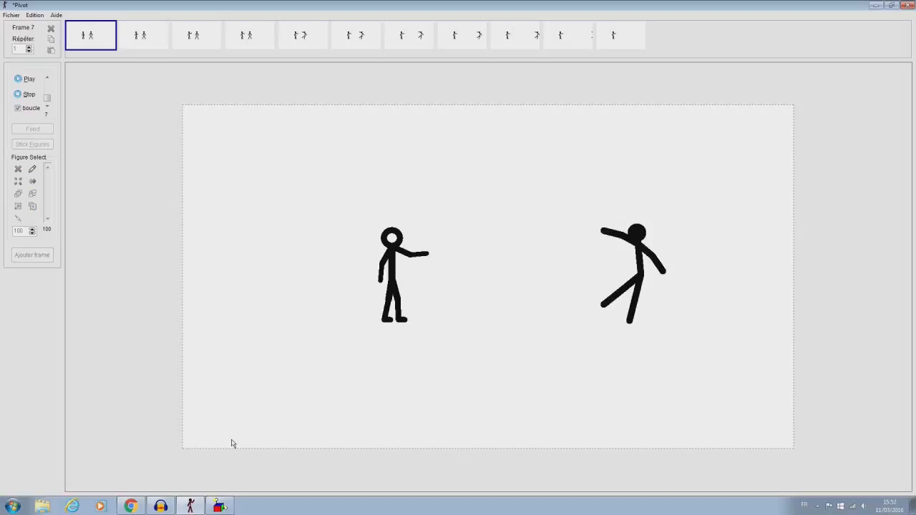
{"action": "left_click", "coordinate": [19, 93]}
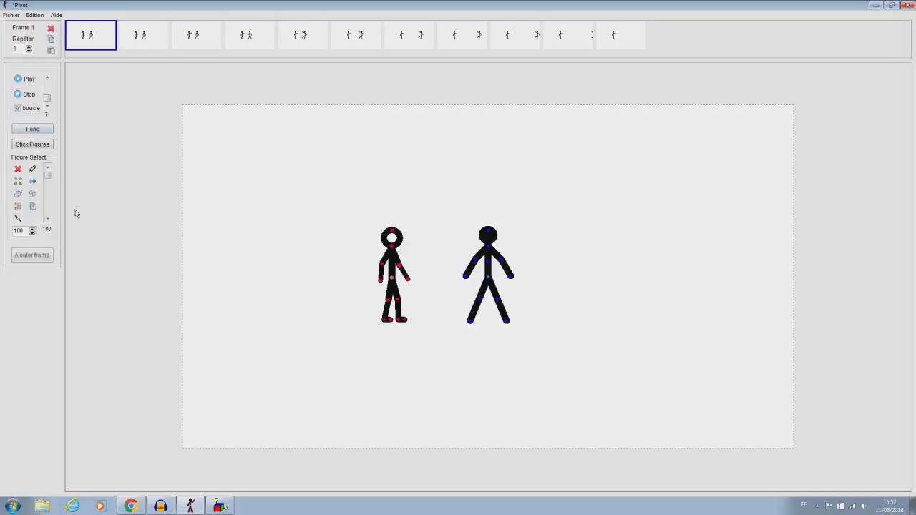
Copy the first frame, paste it twice at the end of the timeline, and play the animation
{"action": "left_click", "coordinate": [52, 43]}
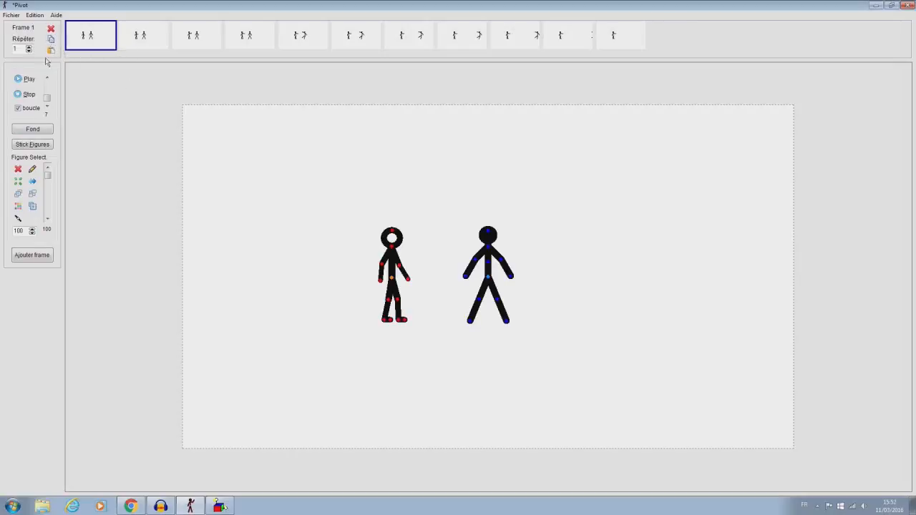
{"action": "left_click", "coordinate": [50, 51]}
{"action": "left_click", "coordinate": [50, 52]}
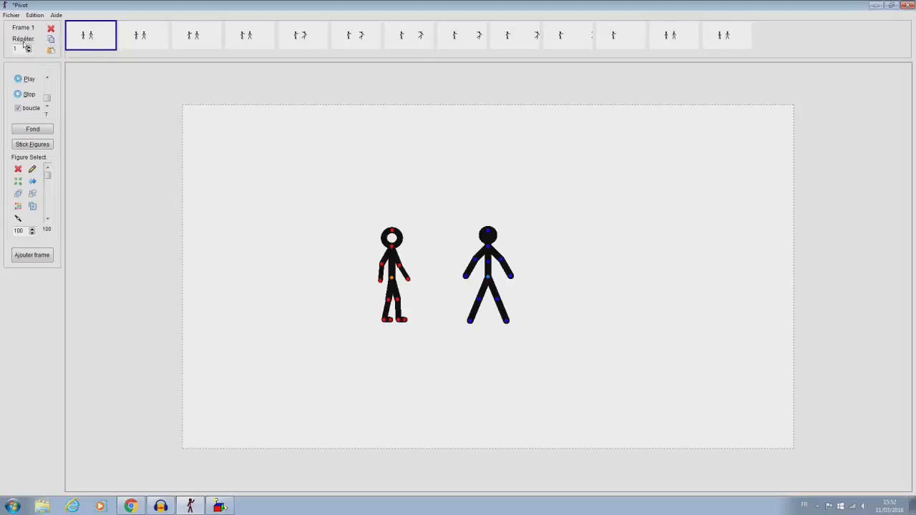
{"action": "left_click", "coordinate": [25, 79]}
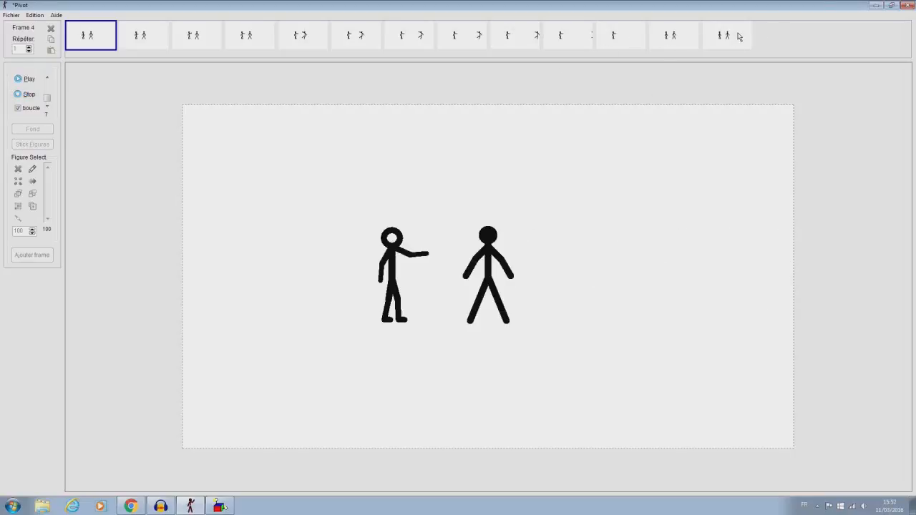
In frame 13, move the default figure farther away from the man and save the frame change
{"action": "left_click", "coordinate": [739, 36]}
{"action": "left_click_drag", "start_coordinate": [489, 276], "coordinate": [537, 274]}
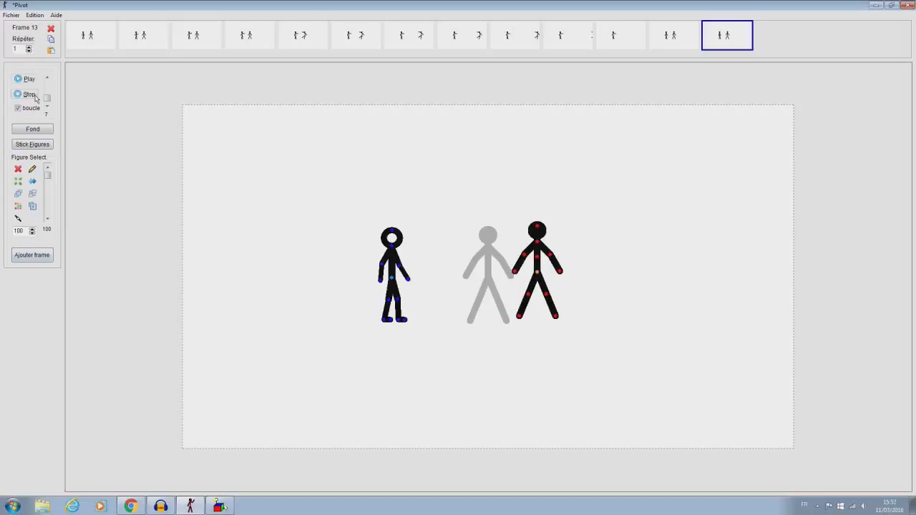
{"action": "left_click", "coordinate": [49, 256]}
Play the animation in a loop and adjust the playback speed to 6
{"action": "left_click", "coordinate": [27, 80]}
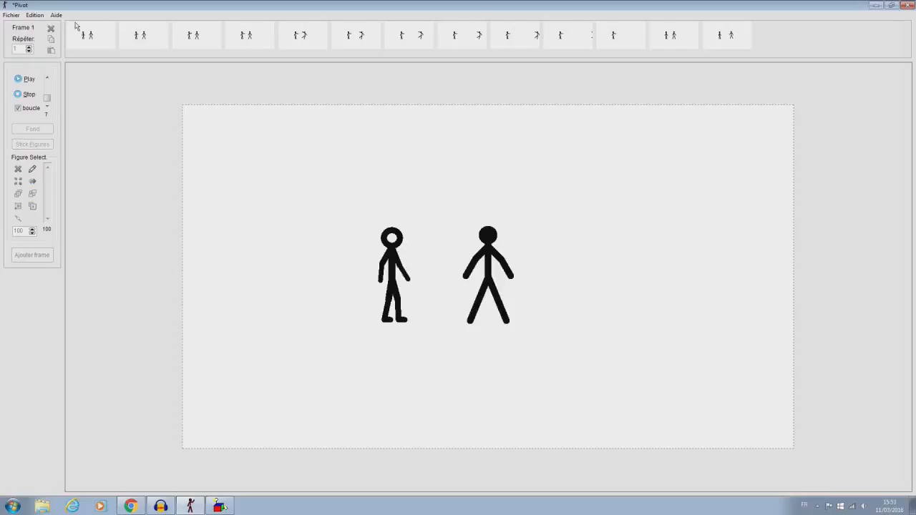
{"action": "mouse_move", "coordinate": [48, 103]}
{"action": "left_mouse_down"}
{"action": "mouse_move", "coordinate": [48, 81]}
{"action": "mouse_move", "coordinate": [48, 122]}
{"action": "mouse_move", "coordinate": [47, 94]}
{"action": "left_mouse_up"}
{"action": "left_click_drag", "start_coordinate": [48, 94], "coordinate": [48, 99]}
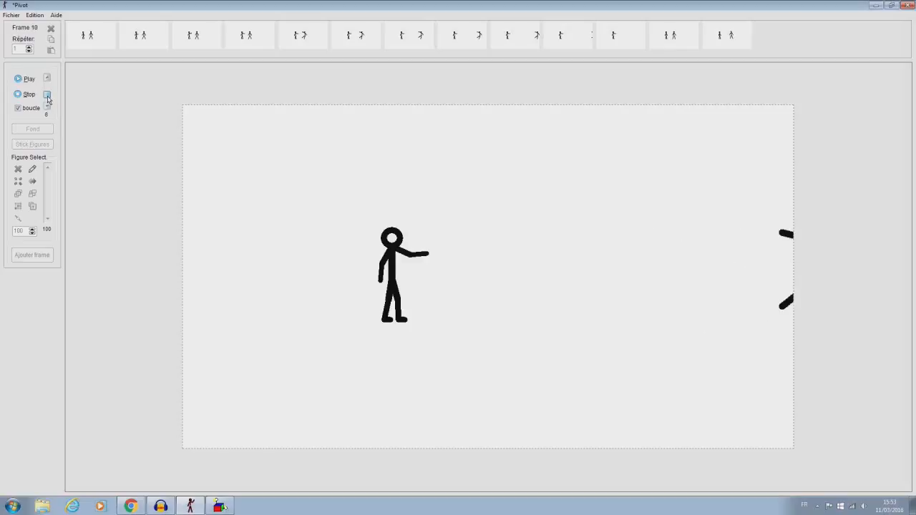
Readjust the playback speed slightly and stop the looping animation
{"action": "left_click_drag", "start_coordinate": [48, 99], "coordinate": [48, 101]}
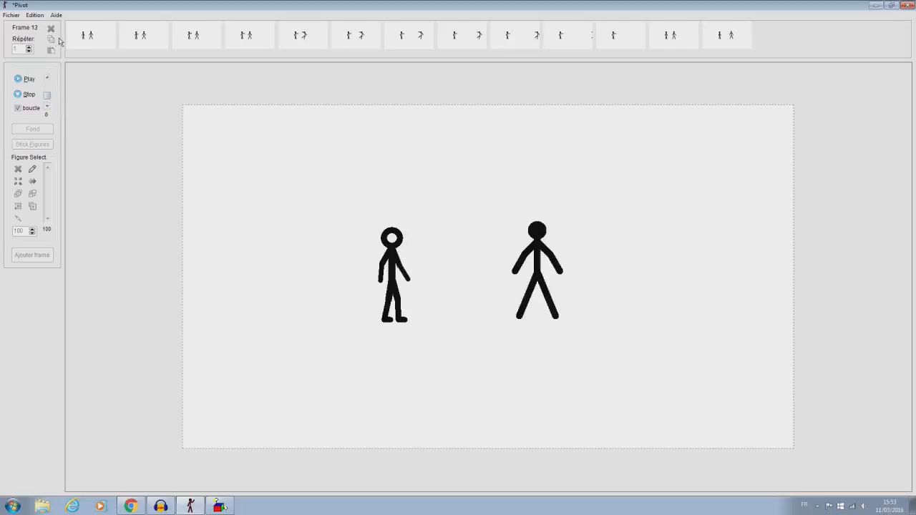
{"action": "left_click", "coordinate": [28, 95]}
{"action": "left_click_drag", "start_coordinate": [352, 317], "coordinate": [252, 175]}
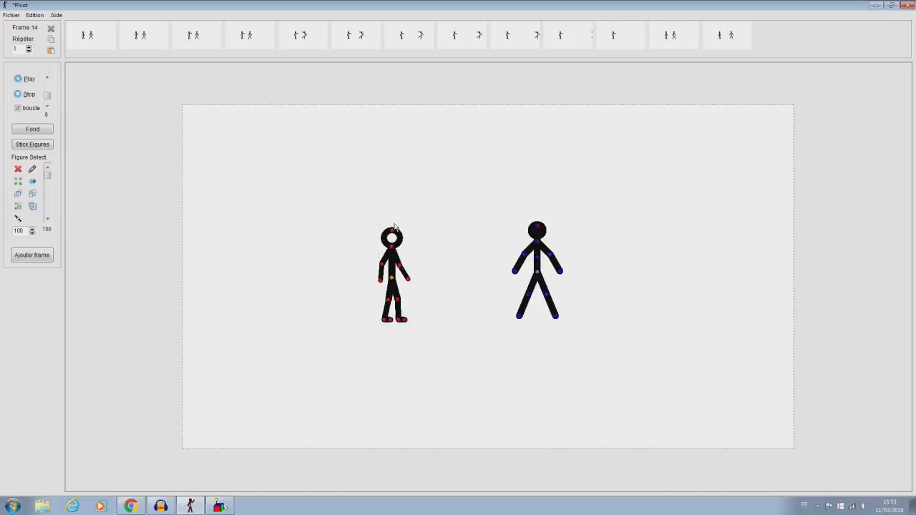
Import the Blaster de jango fett stick figure from the pack de stars wars folder into frame 14
{"action": "left_click", "coordinate": [11, 15]}
{"action": "mouse_move", "coordinate": [34, 15]}
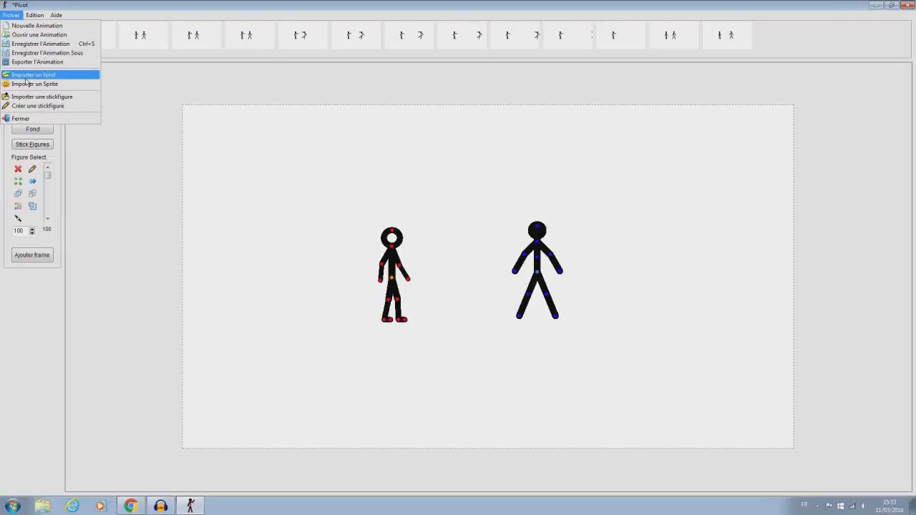
{"action": "left_click", "coordinate": [29, 98]}
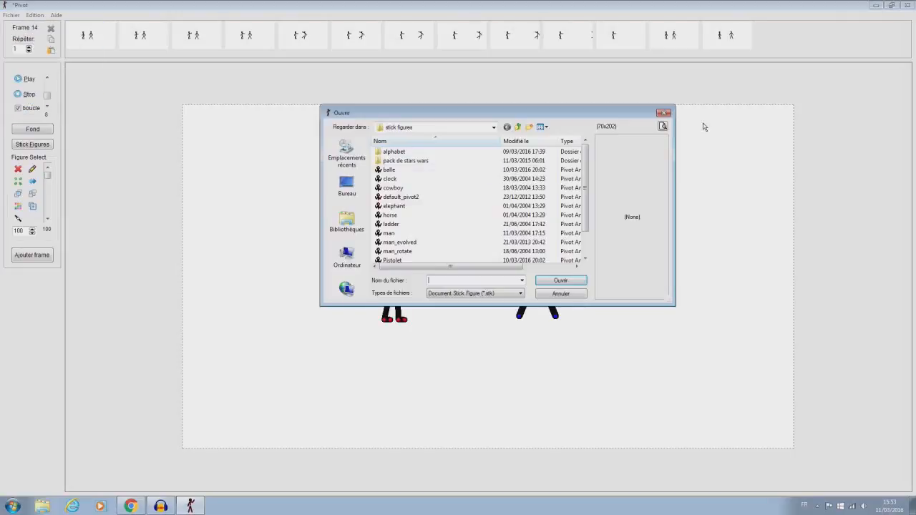
{"action": "double_click", "coordinate": [472, 162]}
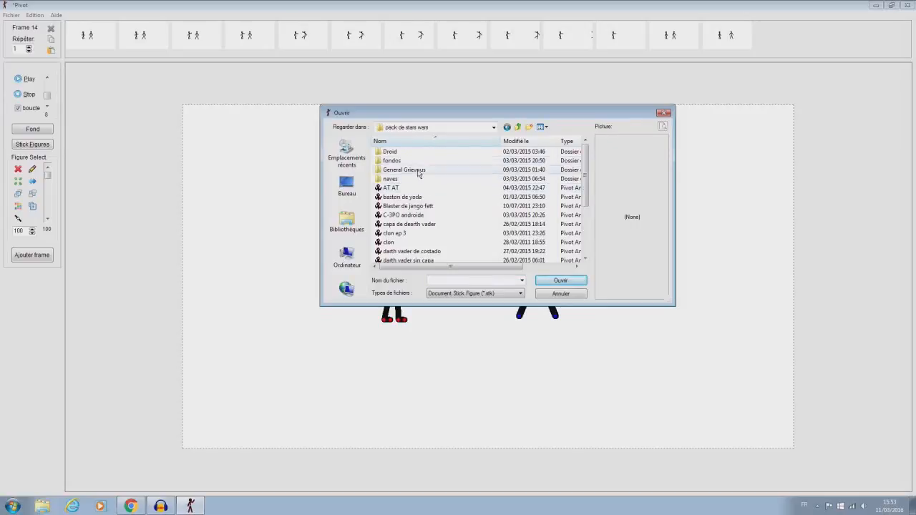
{"action": "left_click", "coordinate": [411, 199]}
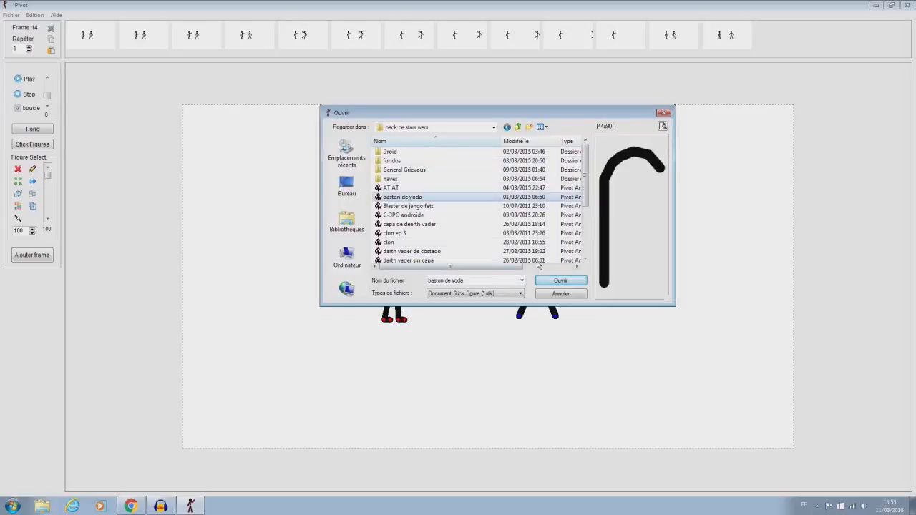
{"action": "left_click", "coordinate": [475, 207]}
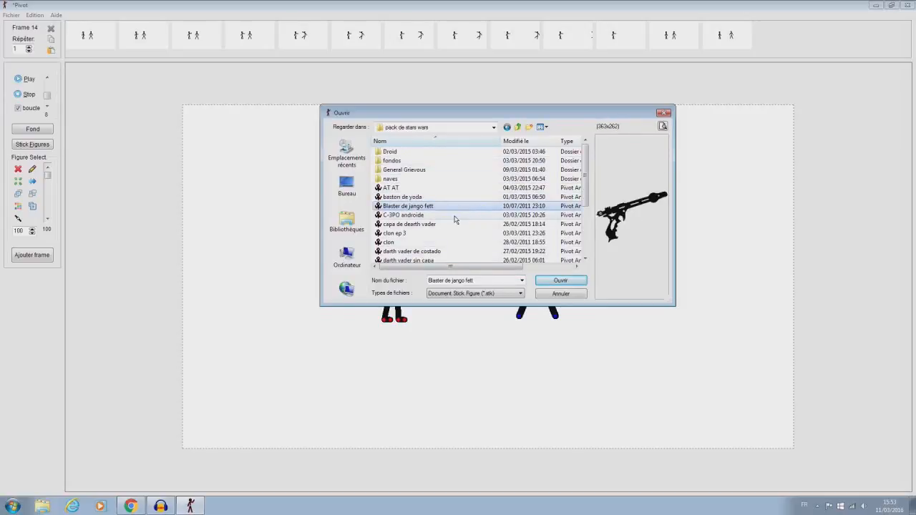
{"action": "left_click", "coordinate": [561, 280]}
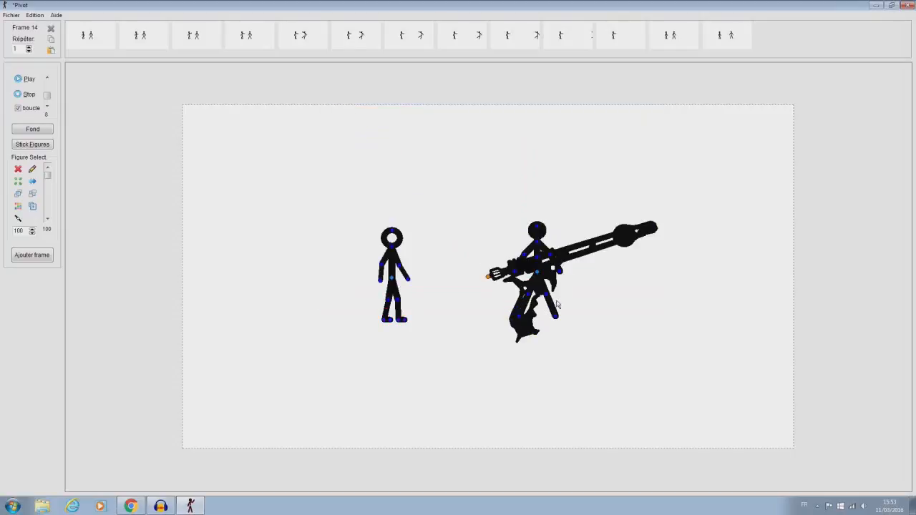
Move the default figure up out of the way, then lower the blaster and rotate it level
{"action": "left_click_drag", "start_coordinate": [538, 275], "coordinate": [473, 217]}
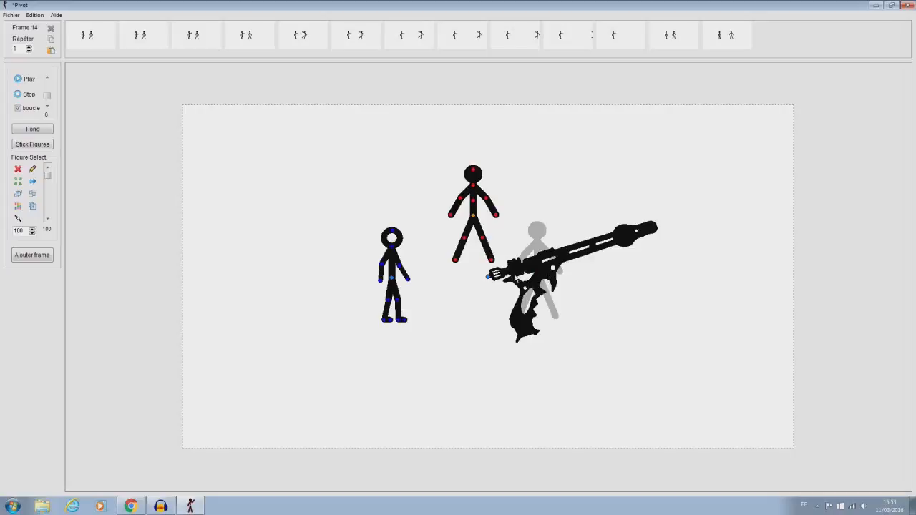
{"action": "left_click_drag", "start_coordinate": [489, 281], "coordinate": [444, 309]}
{"action": "left_click_drag", "start_coordinate": [612, 263], "coordinate": [592, 310]}
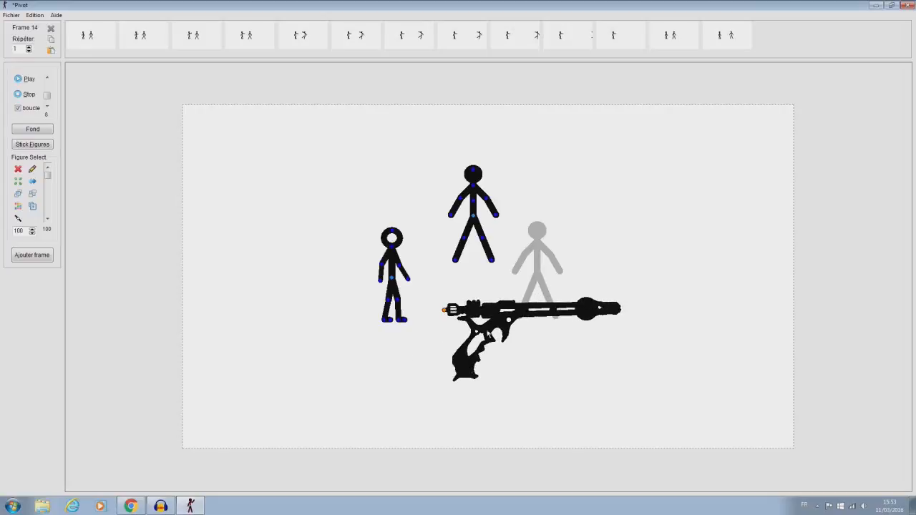
Scale the blaster down to hand size beside the man and fit its grip to his raised hand
{"action": "left_click_drag", "start_coordinate": [445, 313], "coordinate": [387, 238]}
{"action": "left_click", "coordinate": [31, 233]}
{"action": "left_click", "coordinate": [32, 233]}
{"action": "left_click", "coordinate": [31, 233]}
{"action": "left_click", "coordinate": [32, 232]}
{"action": "left_click", "coordinate": [32, 232]}
{"action": "left_click", "coordinate": [32, 233]}
{"action": "left_click", "coordinate": [32, 233]}
{"action": "left_click", "coordinate": [31, 233]}
{"action": "left_click", "coordinate": [32, 232]}
{"action": "left_click", "coordinate": [31, 232]}
{"action": "left_click", "coordinate": [32, 233]}
{"action": "left_click", "coordinate": [31, 233]}
{"action": "left_click", "coordinate": [31, 233]}
{"action": "left_click", "coordinate": [31, 233]}
{"action": "left_click", "coordinate": [32, 233]}
{"action": "left_click", "coordinate": [32, 233]}
{"action": "left_click", "coordinate": [31, 233]}
{"action": "left_click", "coordinate": [31, 233]}
{"action": "left_click_drag", "start_coordinate": [388, 238], "coordinate": [420, 272]}
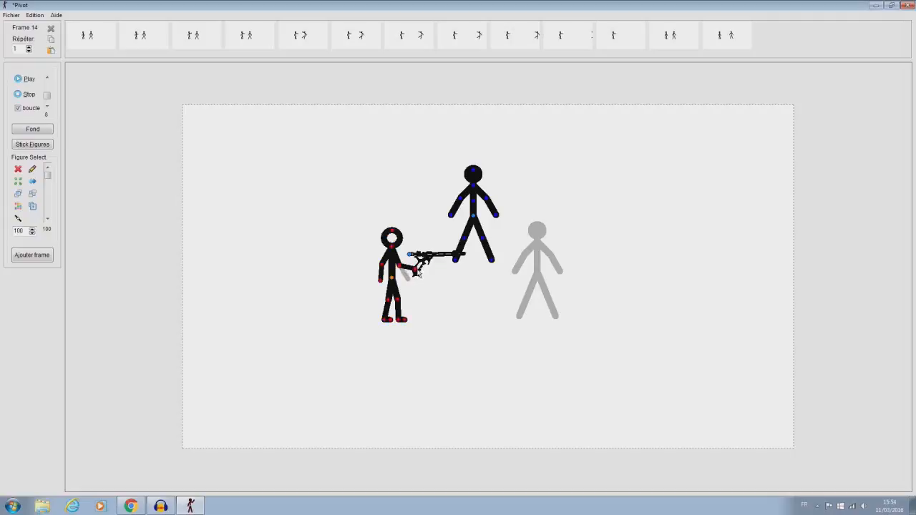
Place the default figure back at ground level, farther from the armed man, and add frame 14
{"action": "left_click_drag", "start_coordinate": [474, 218], "coordinate": [578, 284]}
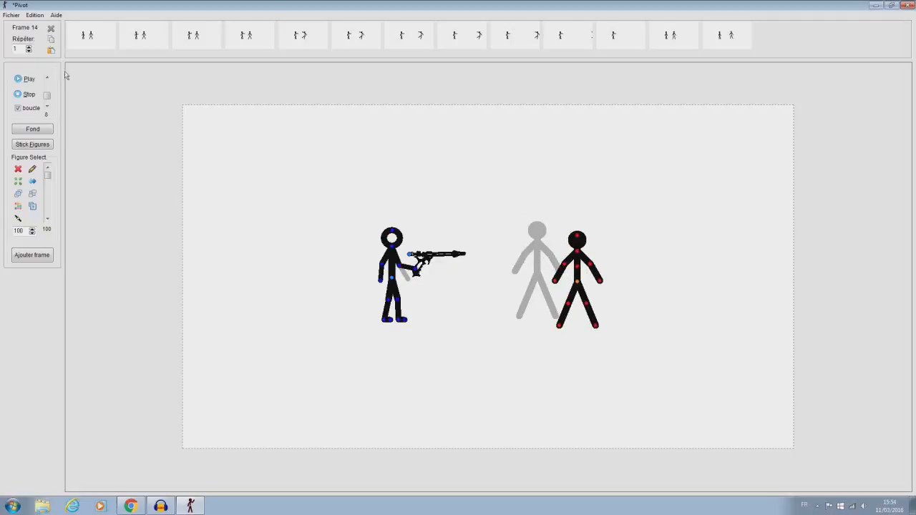
{"action": "left_click", "coordinate": [32, 255]}
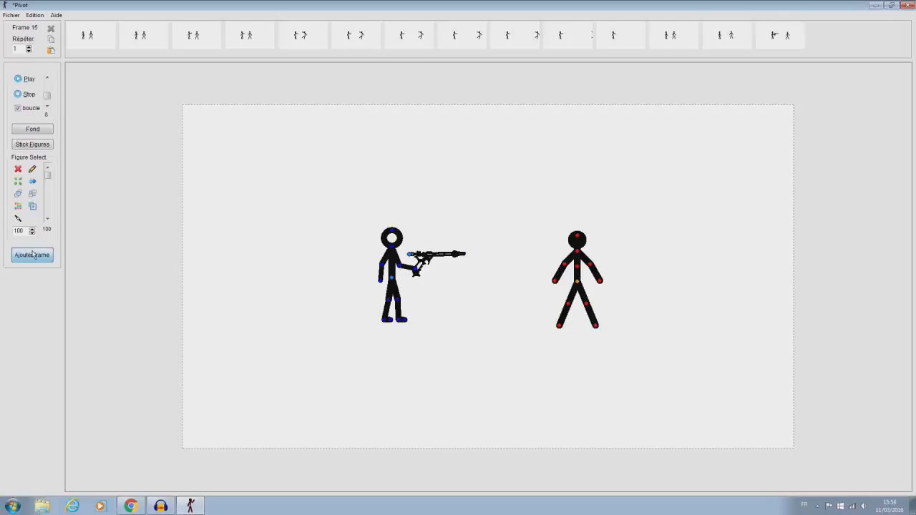
Open the stick figure editor for creating a new figure
{"action": "left_click", "coordinate": [11, 15]}
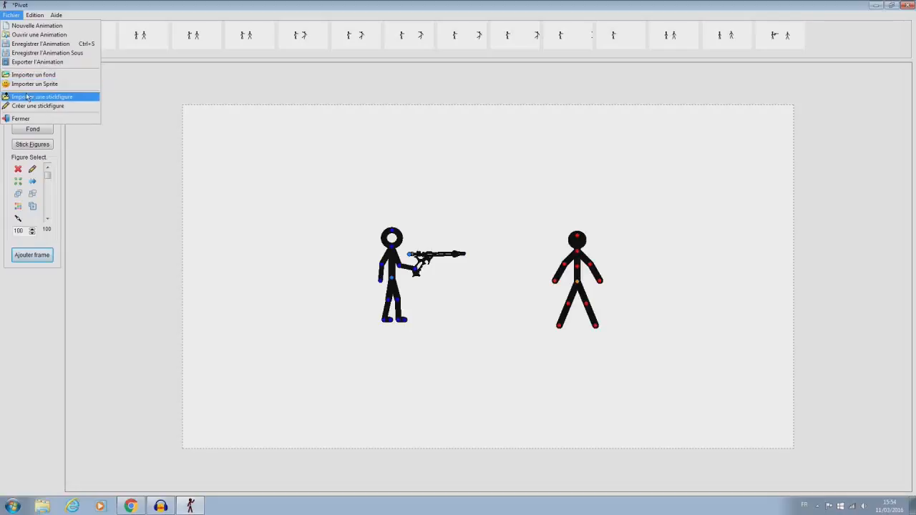
{"action": "left_click", "coordinate": [141, 240]}
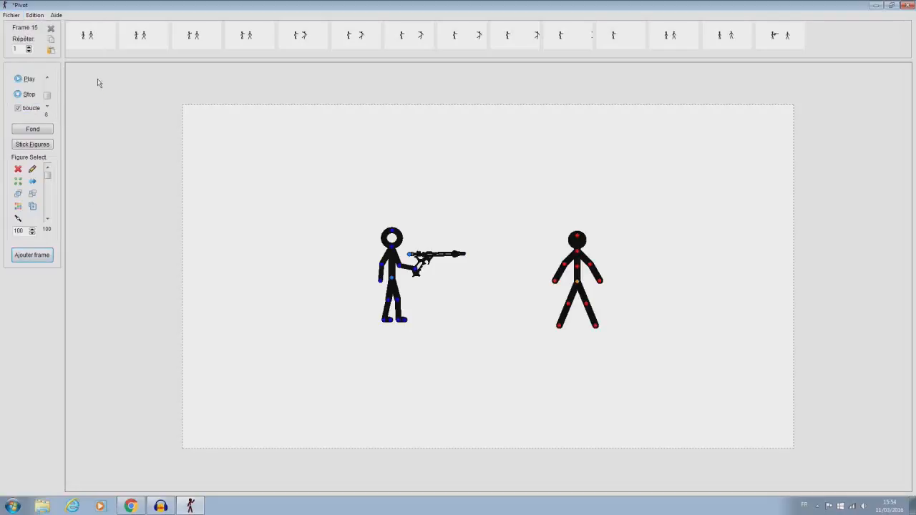
{"action": "left_click", "coordinate": [17, 19]}
{"action": "left_click", "coordinate": [41, 106]}
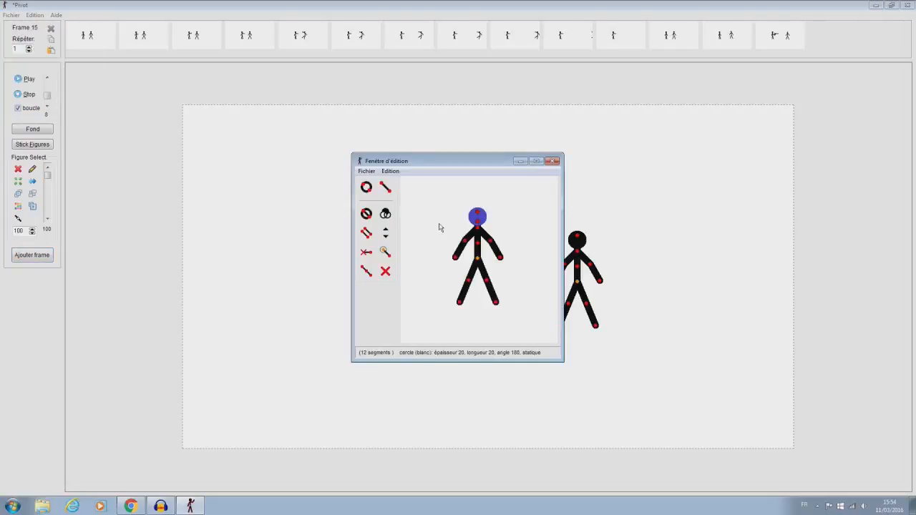
Delete all of the figure's segments except the lower torso line and rotate that segment horizontal
{"action": "left_click", "coordinate": [385, 272]}
{"action": "left_click", "coordinate": [386, 271]}
{"action": "left_click", "coordinate": [385, 271]}
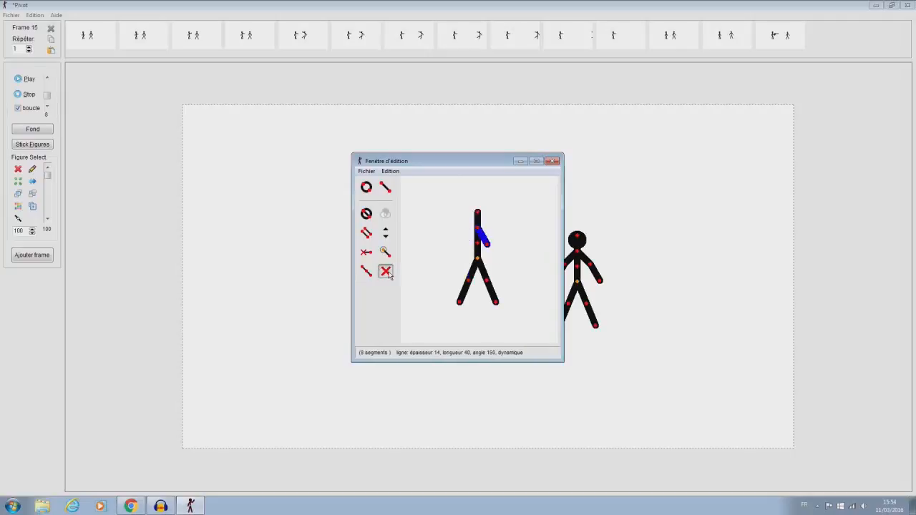
{"action": "left_click", "coordinate": [385, 271]}
{"action": "left_click", "coordinate": [385, 271]}
{"action": "left_click", "coordinate": [385, 272]}
{"action": "left_click", "coordinate": [385, 272]}
{"action": "left_click", "coordinate": [385, 272]}
{"action": "left_click", "coordinate": [385, 271]}
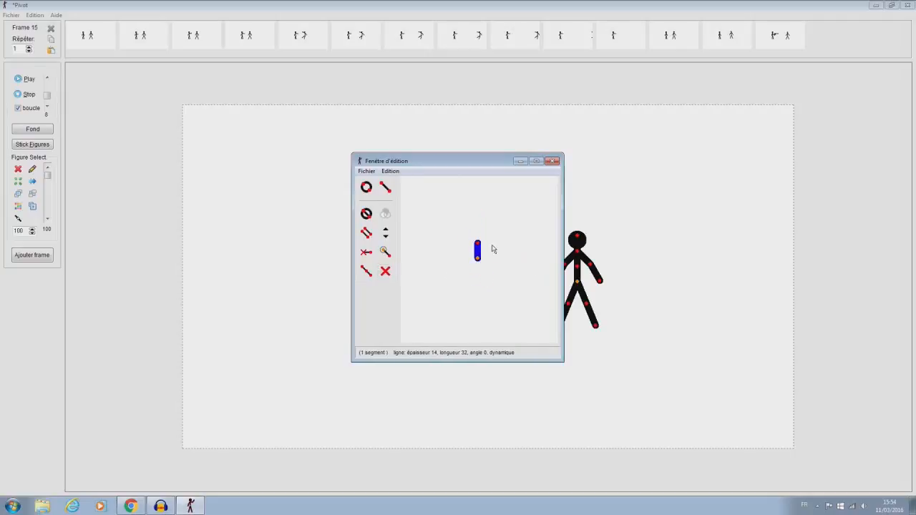
{"action": "left_click_drag", "start_coordinate": [478, 248], "coordinate": [467, 262]}
{"action": "left_click", "coordinate": [366, 172]}
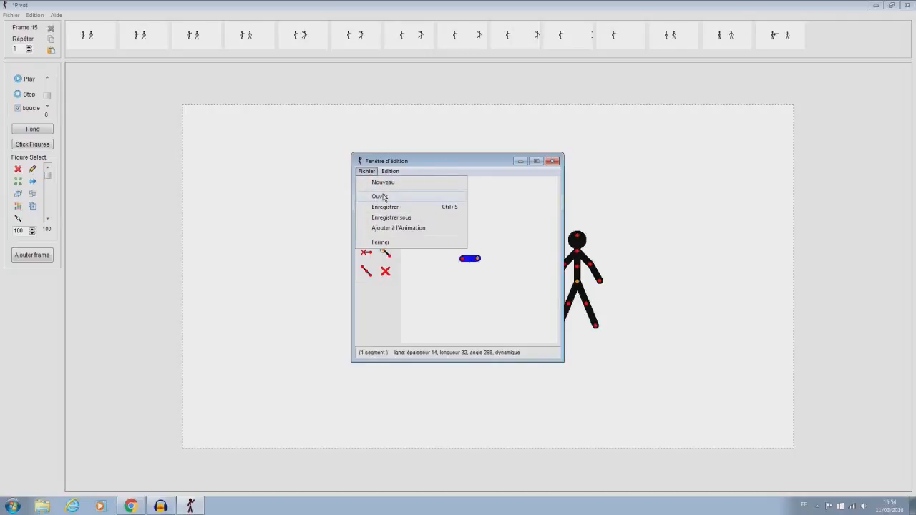
{"action": "left_click", "coordinate": [380, 196]}
{"action": "left_click", "coordinate": [549, 286]}
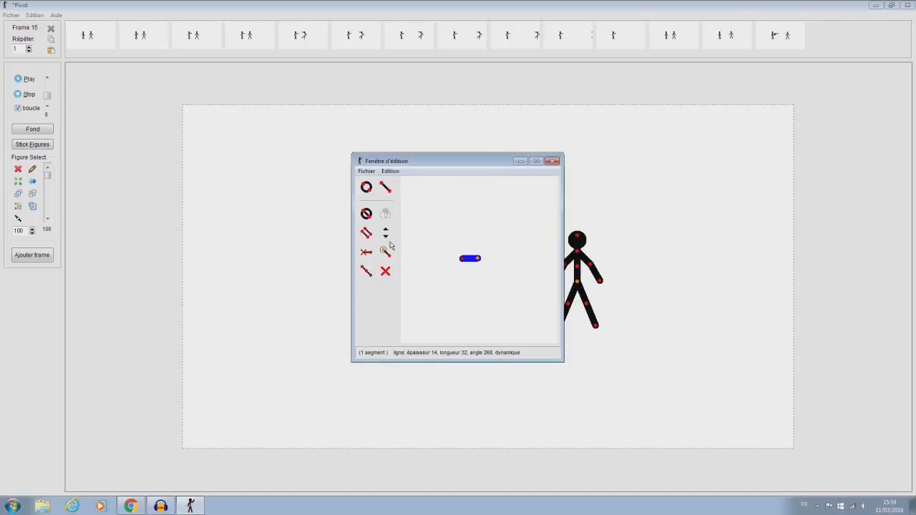
{"action": "left_click", "coordinate": [366, 171]}
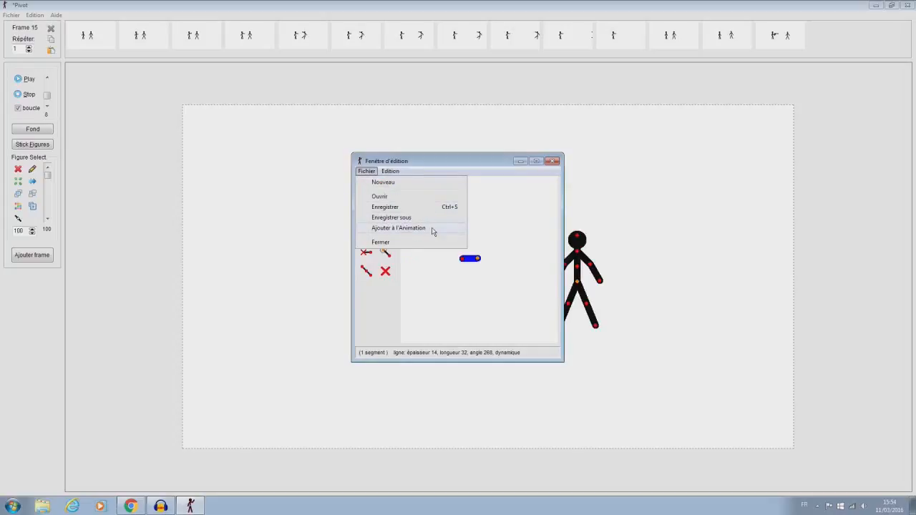
{"action": "left_click", "coordinate": [440, 230]}
{"action": "left_click", "coordinate": [458, 280]}
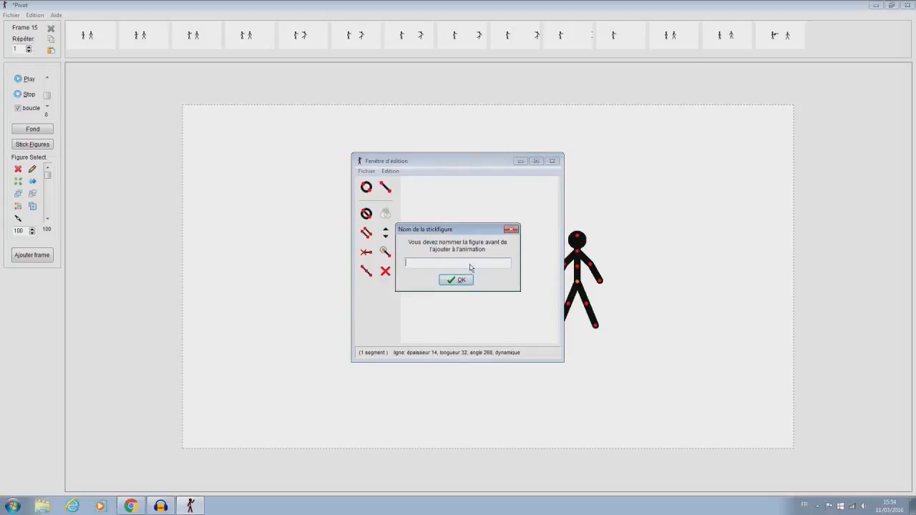
Open the balle figure from the stick figures folder in the editor, discarding the unsaved changes
{"action": "left_click", "coordinate": [366, 172]}
{"action": "left_click", "coordinate": [459, 219]}
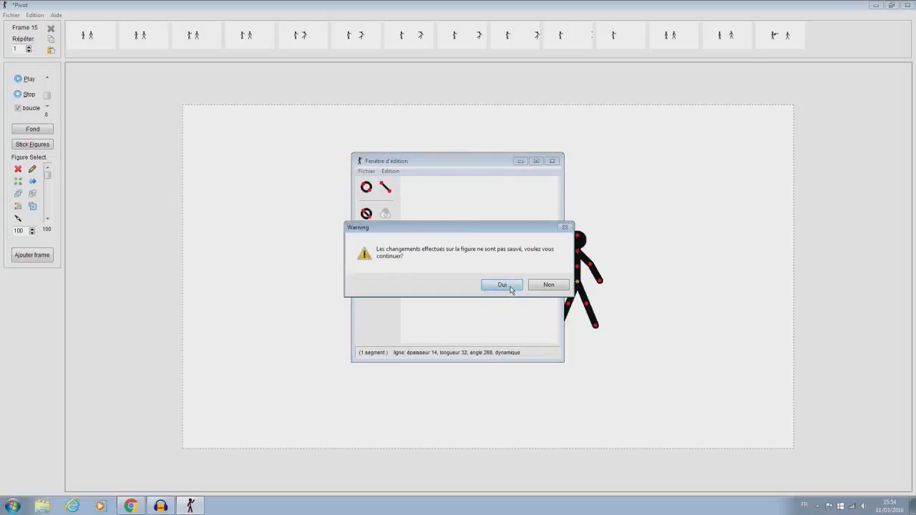
{"action": "left_click", "coordinate": [511, 289]}
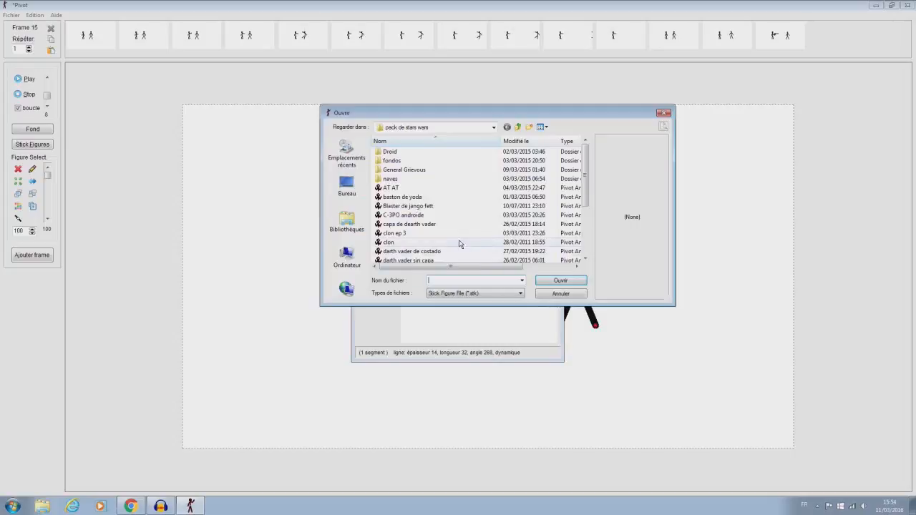
{"action": "left_click", "coordinate": [398, 170]}
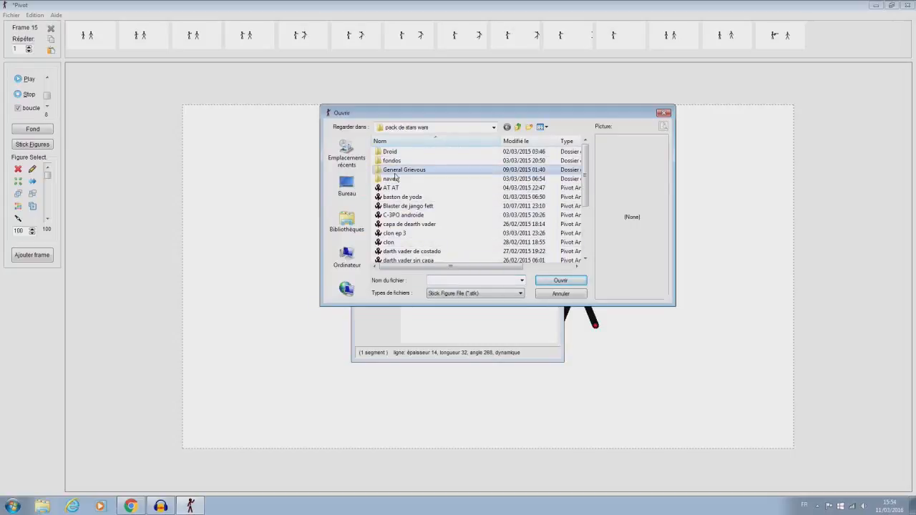
{"action": "left_click", "coordinate": [403, 127]}
{"action": "left_click", "coordinate": [419, 219]}
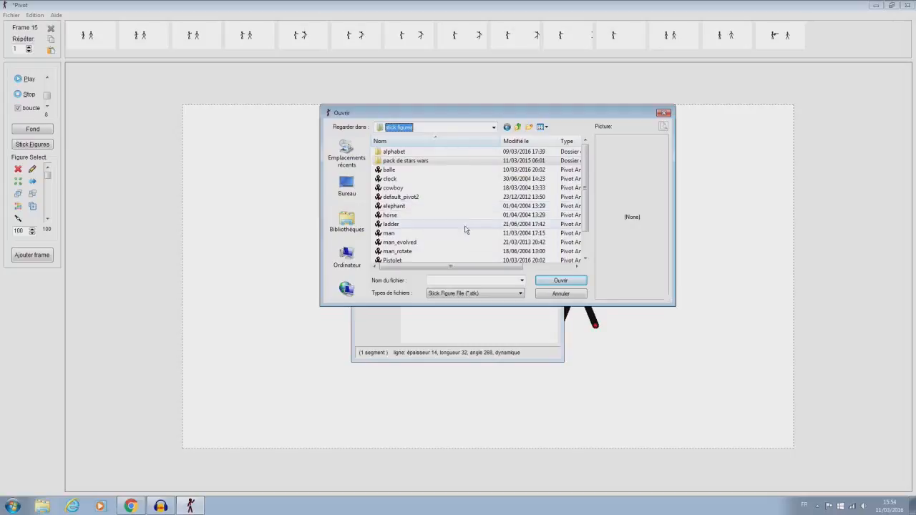
{"action": "left_click", "coordinate": [422, 170]}
{"action": "left_click", "coordinate": [562, 280]}
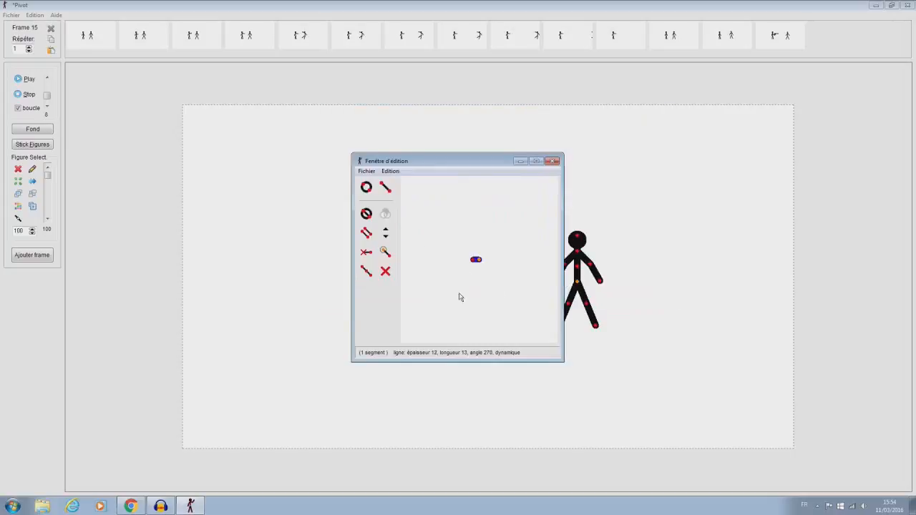
Add the balle figure to the animation, level it, and place it at the blaster's muzzle
{"action": "left_click", "coordinate": [366, 171]}
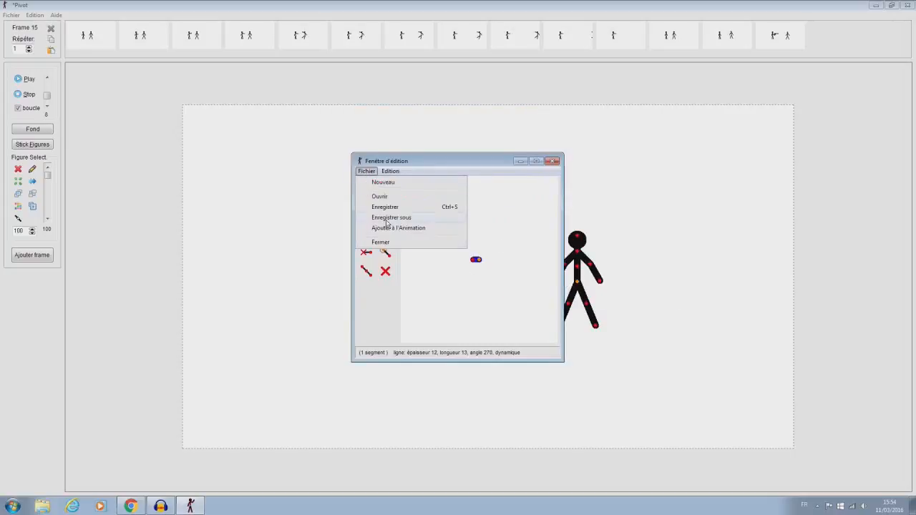
{"action": "left_click", "coordinate": [390, 226]}
{"action": "mouse_move", "coordinate": [488, 278]}
{"action": "left_mouse_down"}
{"action": "mouse_move", "coordinate": [489, 267]}
{"action": "mouse_move", "coordinate": [499, 279]}
{"action": "left_mouse_up"}
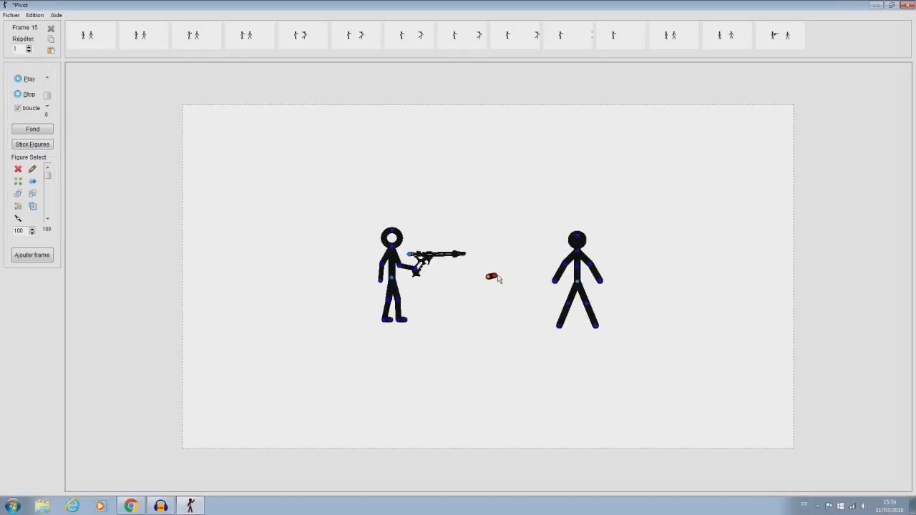
{"action": "left_click", "coordinate": [11, 15]}
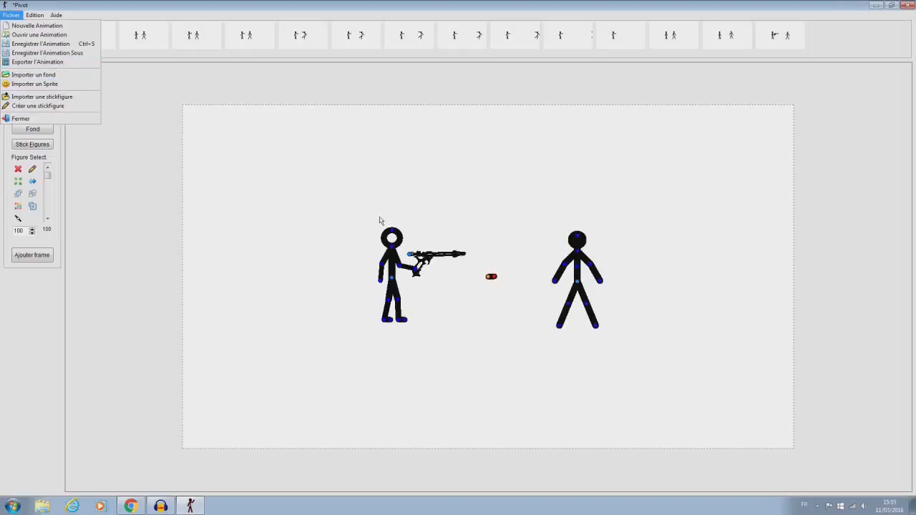
{"action": "left_click", "coordinate": [487, 297]}
{"action": "left_click_drag", "start_coordinate": [491, 282], "coordinate": [473, 260]}
Colour the bullet bright green and add frame 15 to the timeline
{"action": "left_click", "coordinate": [17, 208]}
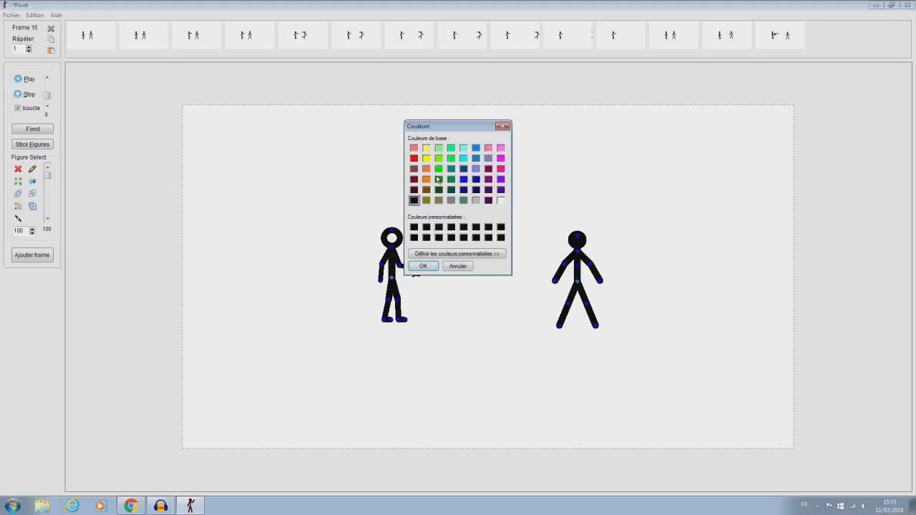
{"action": "left_click", "coordinate": [439, 169]}
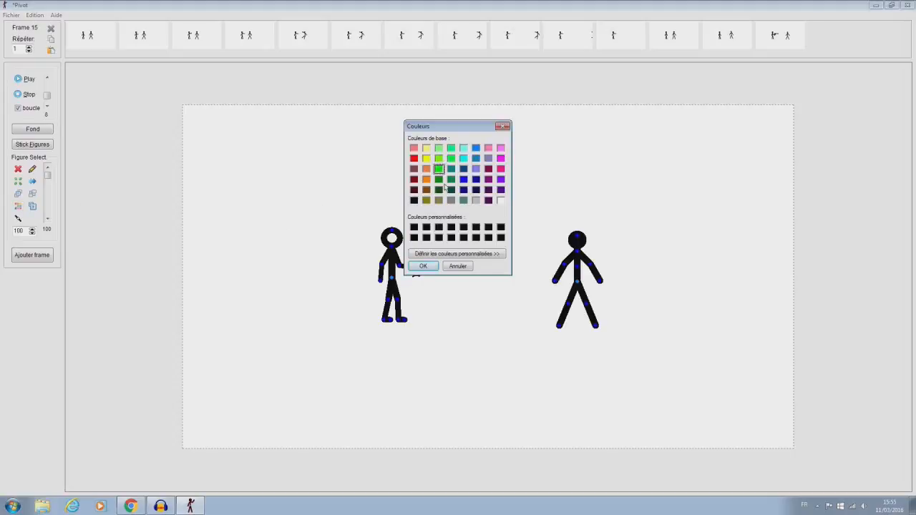
{"action": "left_click", "coordinate": [423, 266]}
{"action": "left_click", "coordinate": [25, 259]}
Advance the bullet to the default figure's chest over frames 16 and 17, adding each frame
{"action": "left_click_drag", "start_coordinate": [477, 258], "coordinate": [569, 256]}
{"action": "left_click", "coordinate": [25, 259]}
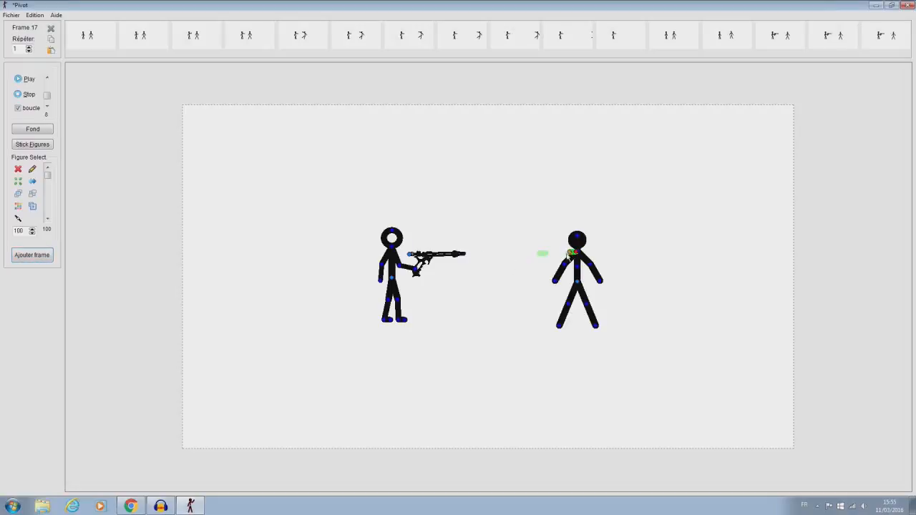
{"action": "left_click", "coordinate": [32, 255]}
Pose the default figure toppling backward from the hit, with torso and legs tilted toward the ground, and add frame 18
{"action": "left_click_drag", "start_coordinate": [577, 251], "coordinate": [607, 284]}
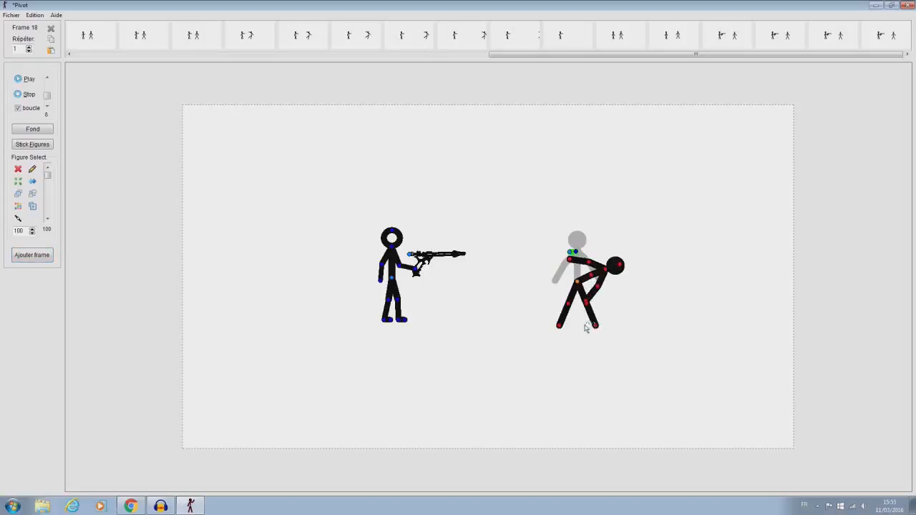
{"action": "left_click_drag", "start_coordinate": [595, 327], "coordinate": [590, 327]}
{"action": "mouse_move", "coordinate": [586, 304]}
{"action": "left_mouse_down"}
{"action": "mouse_move", "coordinate": [565, 310]}
{"action": "mouse_move", "coordinate": [552, 296]}
{"action": "mouse_move", "coordinate": [600, 296]}
{"action": "left_mouse_up"}
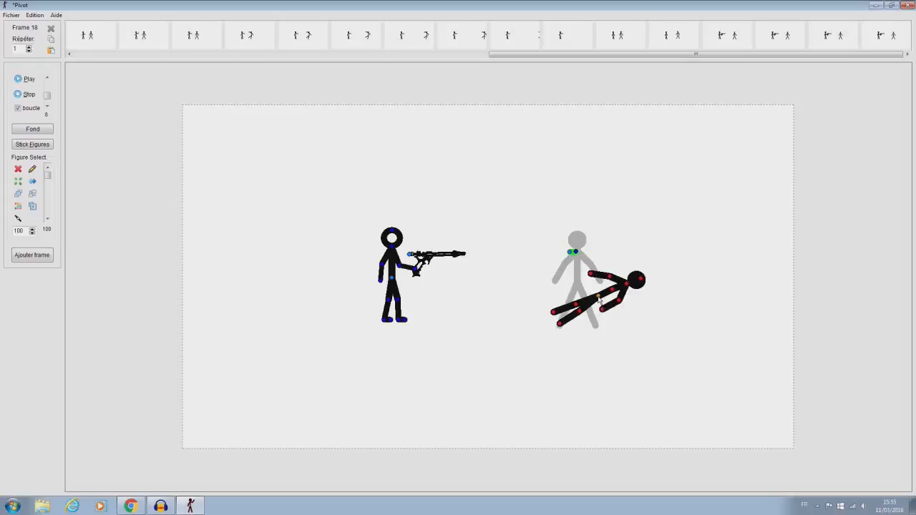
{"action": "left_click", "coordinate": [32, 254]}
Lay the struck figure flat on its back, delete the green bullet, and add frame 19 to the timeline
{"action": "mouse_move", "coordinate": [625, 288]}
{"action": "left_mouse_down"}
{"action": "mouse_move", "coordinate": [607, 291]}
{"action": "mouse_move", "coordinate": [631, 294]}
{"action": "left_mouse_up"}
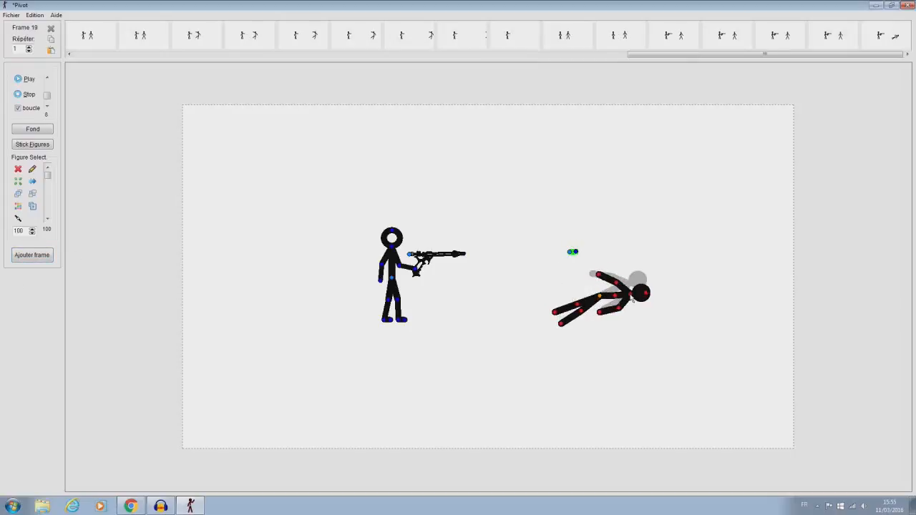
{"action": "left_click_drag", "start_coordinate": [580, 313], "coordinate": [604, 324]}
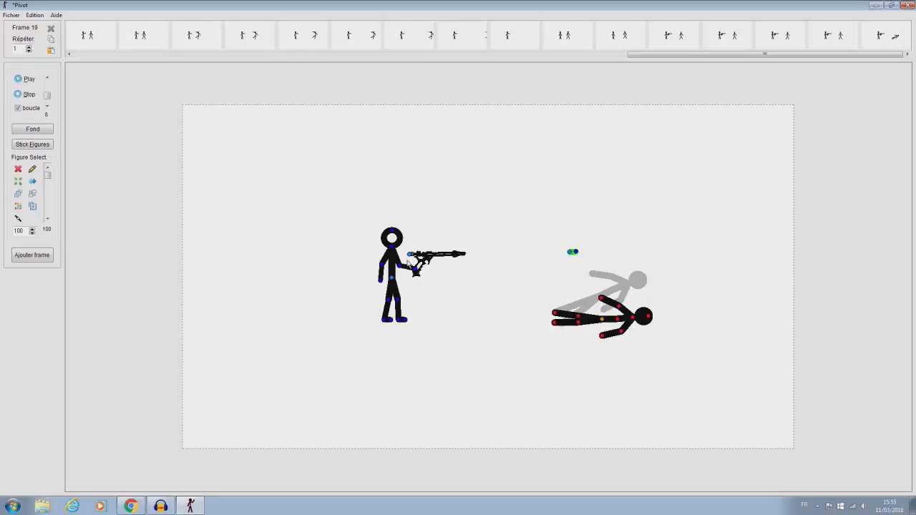
{"action": "left_click", "coordinate": [21, 171]}
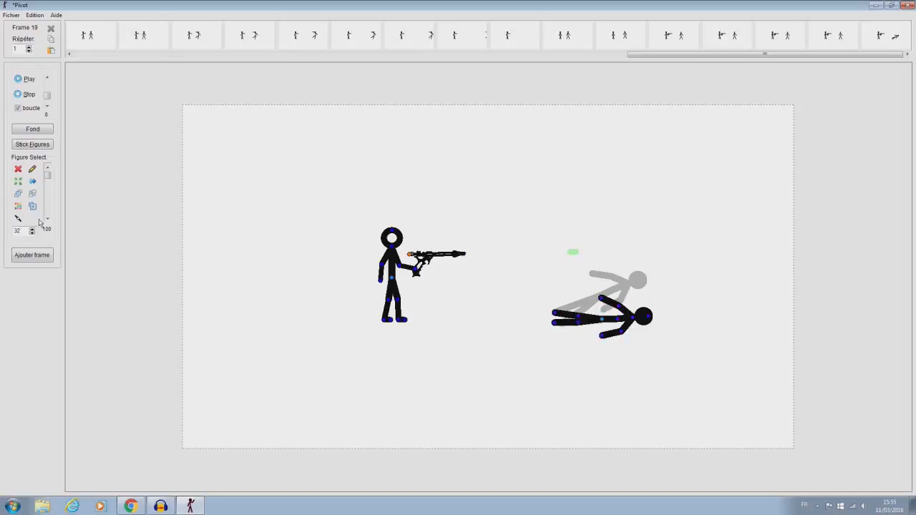
{"action": "left_click", "coordinate": [31, 255]}
Play the animation to review the blaster-shot scene and stop the playback
{"action": "left_click", "coordinate": [19, 79]}
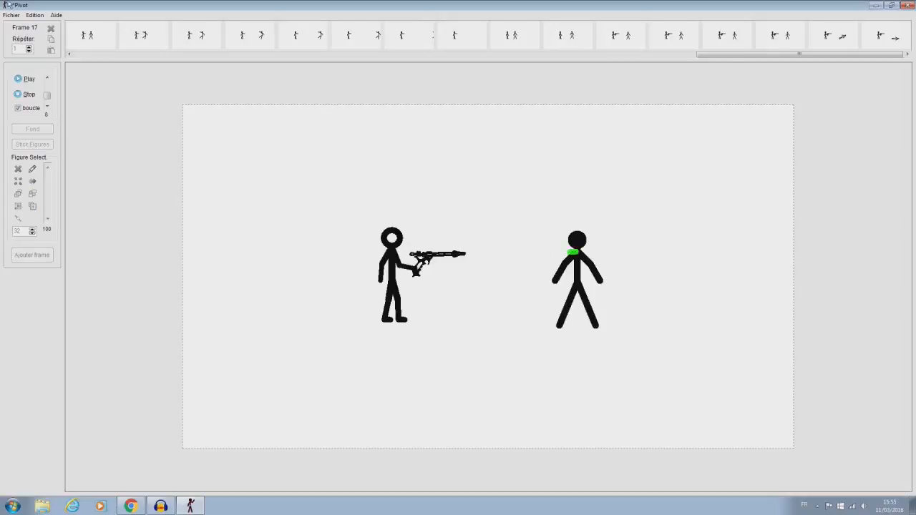
{"action": "left_click", "coordinate": [26, 94]}
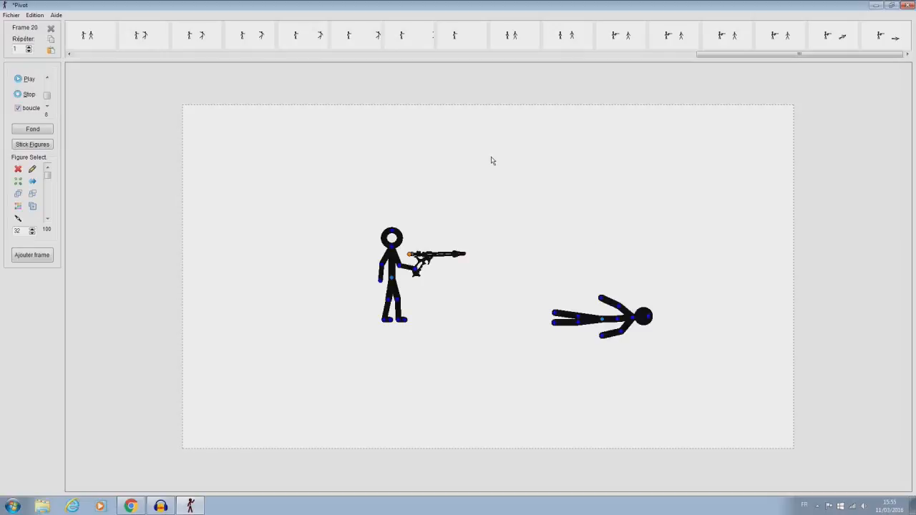
{"action": "left_click_drag", "start_coordinate": [785, 57], "coordinate": [862, 89]}
Stand the shooter at the fallen figure's legs, leaning forward with the blaster in hand and aimed at the fallen figure's head
{"action": "left_click", "coordinate": [403, 273]}
{"action": "mouse_move", "coordinate": [404, 267]}
{"action": "left_mouse_down"}
{"action": "mouse_move", "coordinate": [419, 249]}
{"action": "mouse_move", "coordinate": [378, 222]}
{"action": "mouse_move", "coordinate": [365, 238]}
{"action": "mouse_move", "coordinate": [420, 234]}
{"action": "mouse_move", "coordinate": [429, 248]}
{"action": "mouse_move", "coordinate": [411, 253]}
{"action": "mouse_move", "coordinate": [429, 246]}
{"action": "mouse_move", "coordinate": [402, 282]}
{"action": "mouse_move", "coordinate": [358, 252]}
{"action": "mouse_move", "coordinate": [418, 275]}
{"action": "left_mouse_up"}
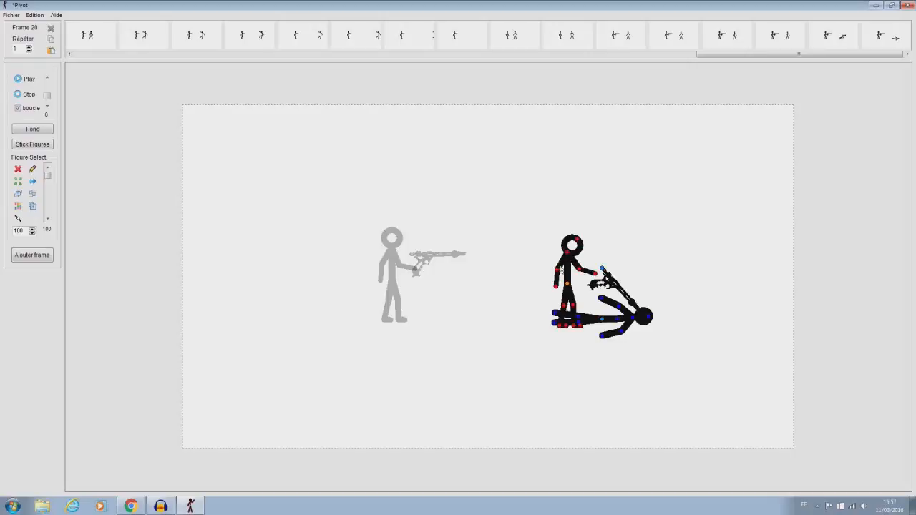
{"action": "left_click_drag", "start_coordinate": [571, 253], "coordinate": [584, 256]}
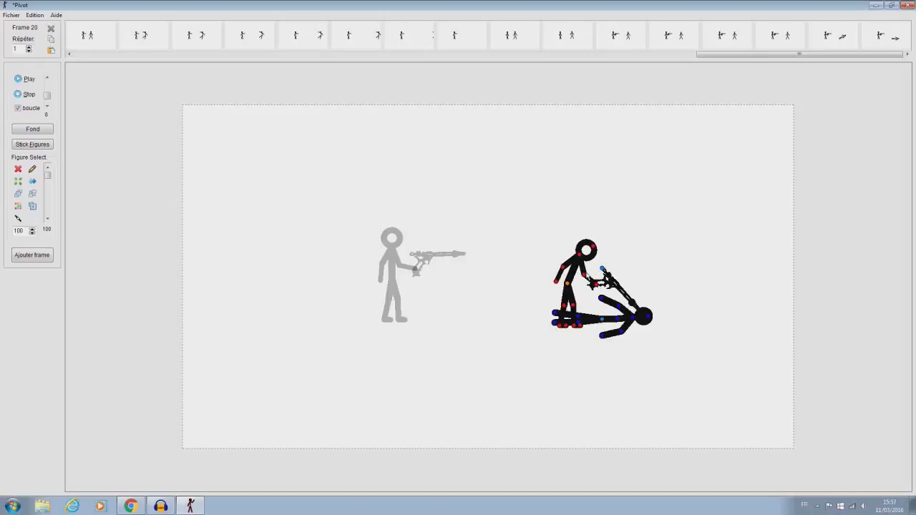